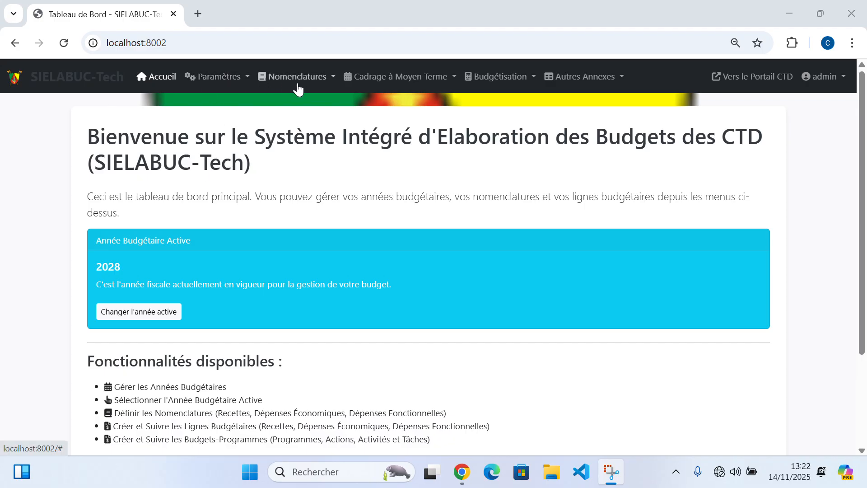
Change the active budget year to 2026 from the home page.
{"action": "left_click", "coordinate": [163, 83]}
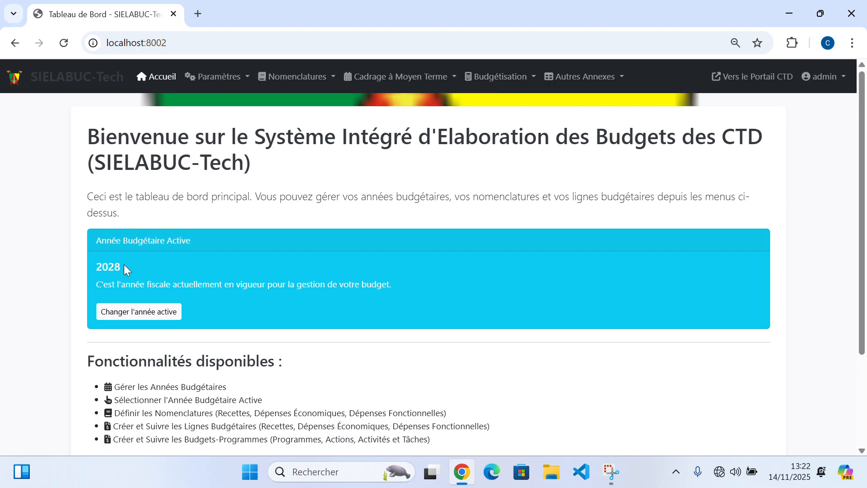
{"action": "left_click", "coordinate": [141, 314]}
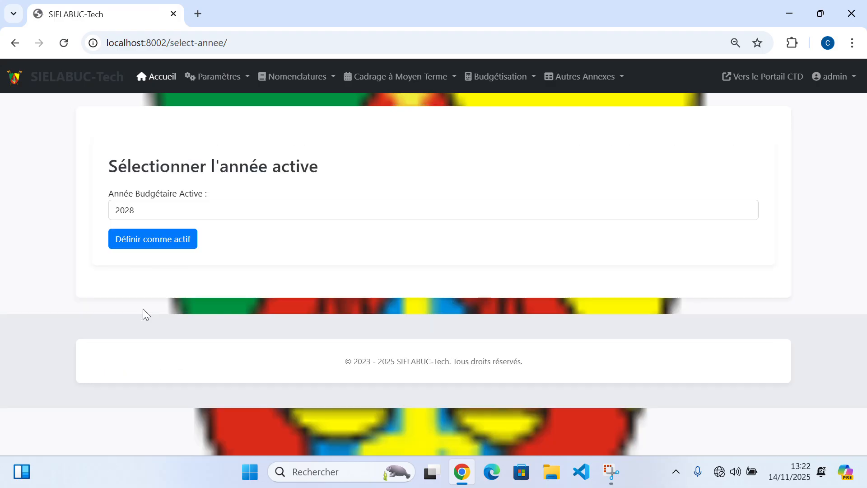
{"action": "left_click", "coordinate": [188, 211]}
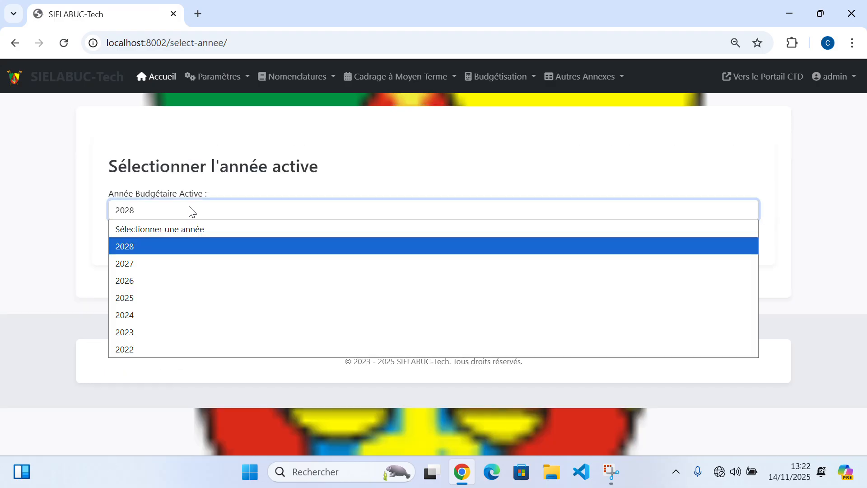
{"action": "left_click", "coordinate": [135, 286]}
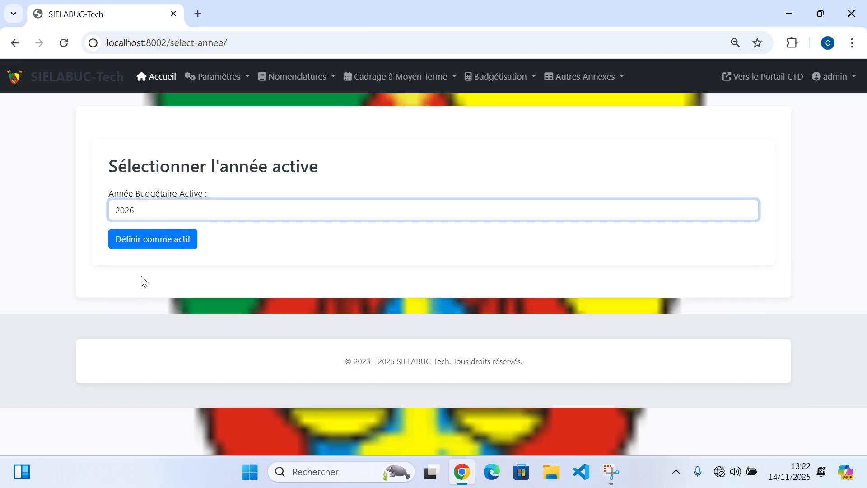
{"action": "left_click", "coordinate": [165, 240]}
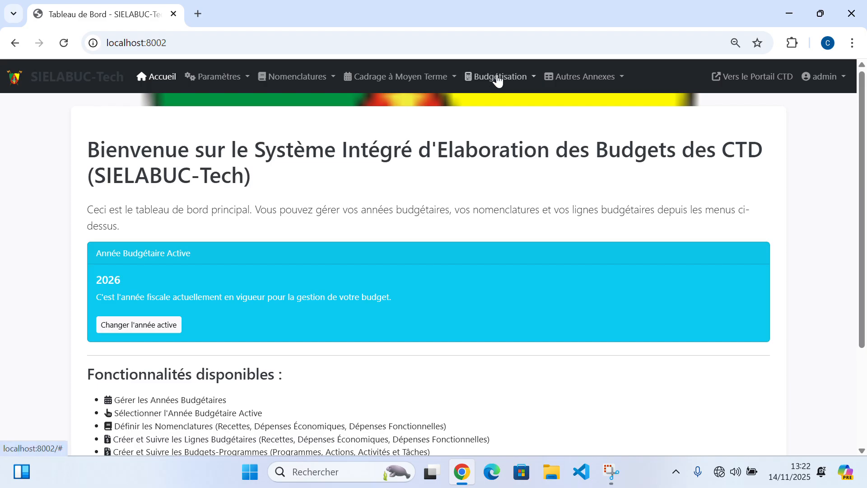
Open the list of economic expense budget lines and look over its entries and its heading for the active year.
{"action": "left_click", "coordinate": [498, 77]}
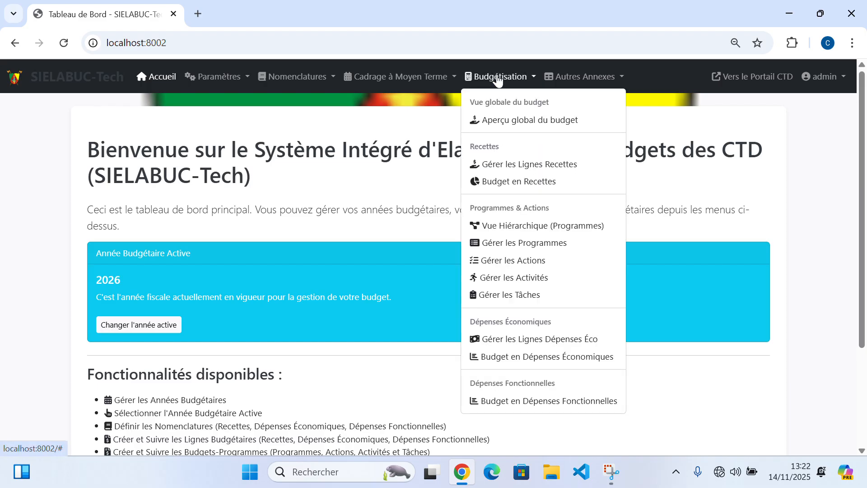
{"action": "left_click", "coordinate": [506, 343]}
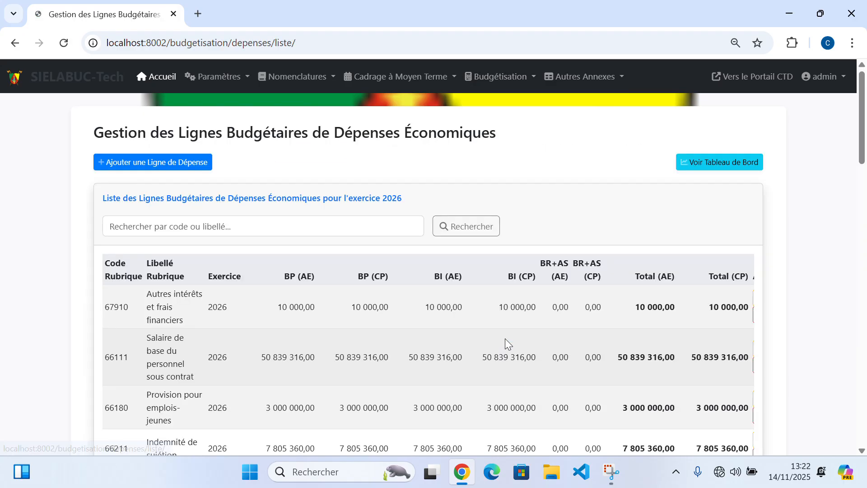
{"action": "scroll", "coordinate": [540, 259], "scroll_direction": "down", "scroll_amount": 6}
{"action": "scroll", "coordinate": [539, 258], "scroll_direction": "up", "scroll_amount": 7}
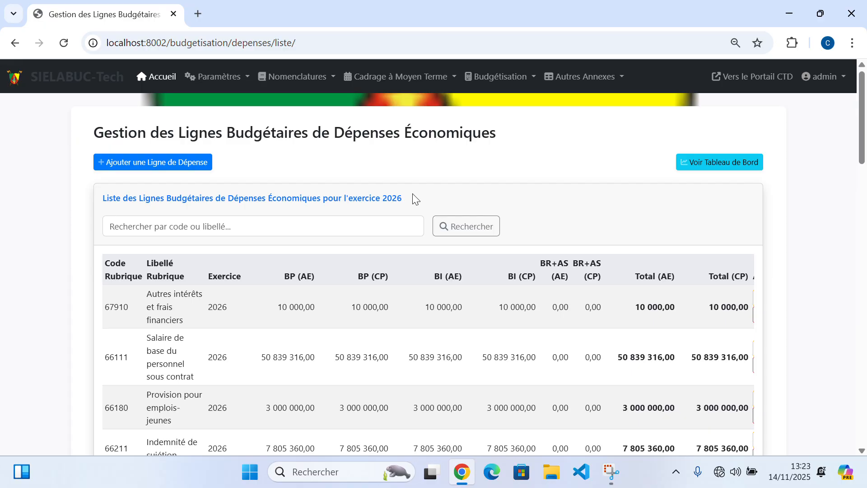
{"action": "left_click_drag", "start_coordinate": [411, 199], "coordinate": [99, 186]}
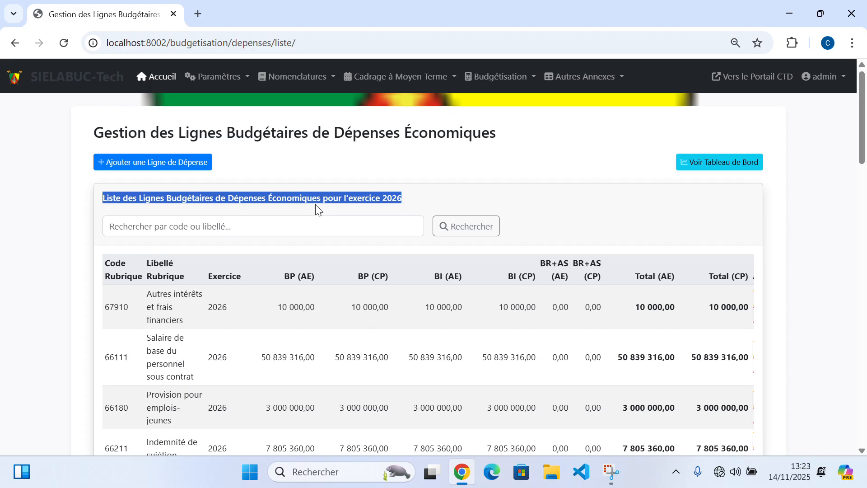
{"action": "left_click", "coordinate": [406, 198]}
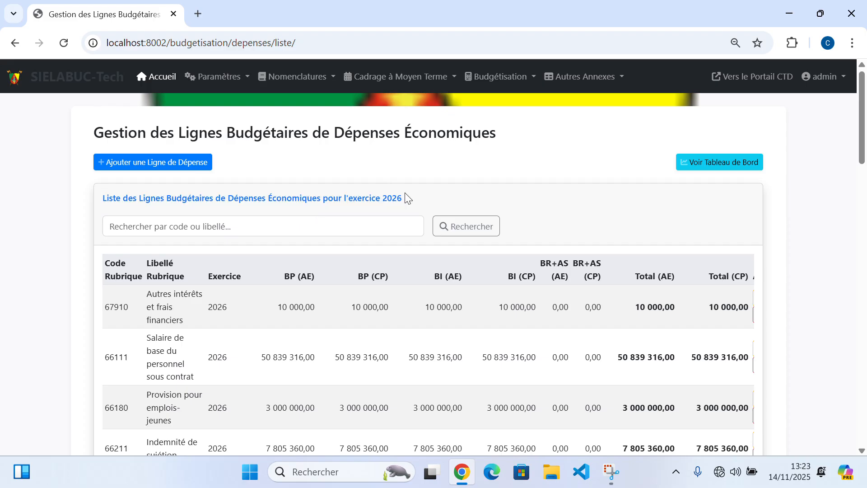
Return to the home page to check the active year, and reopen the economic expense lines list.
{"action": "left_click", "coordinate": [162, 78]}
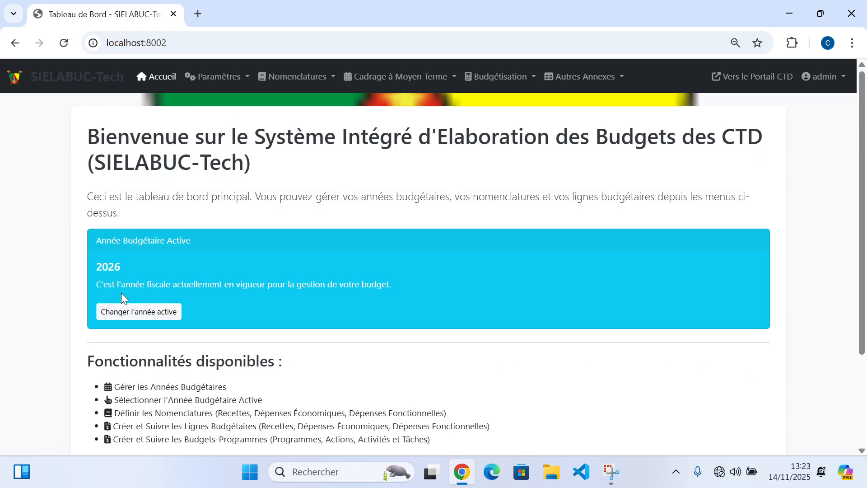
{"action": "left_click", "coordinate": [520, 77]}
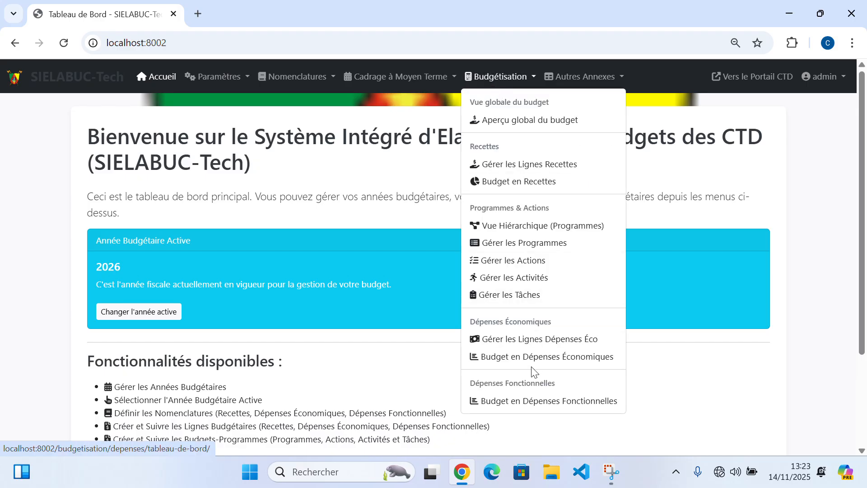
{"action": "left_click", "coordinate": [537, 345]}
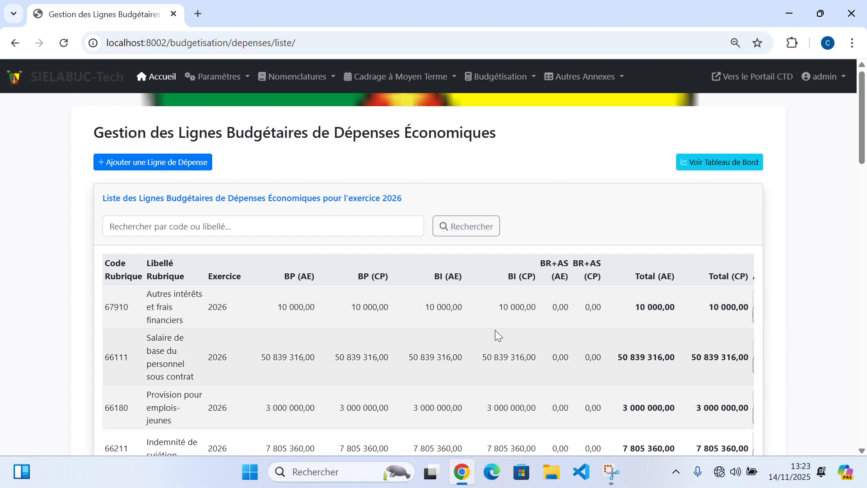
{"action": "scroll", "coordinate": [495, 335], "scroll_direction": "down", "scroll_amount": 9}
{"action": "scroll", "coordinate": [492, 335], "scroll_direction": "up", "scroll_amount": 7}
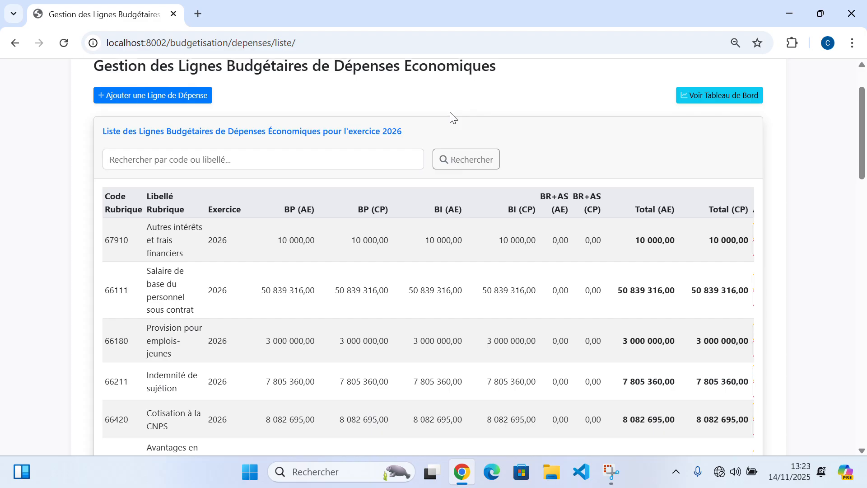
{"action": "scroll", "coordinate": [446, 110], "scroll_direction": "up", "scroll_amount": 1}
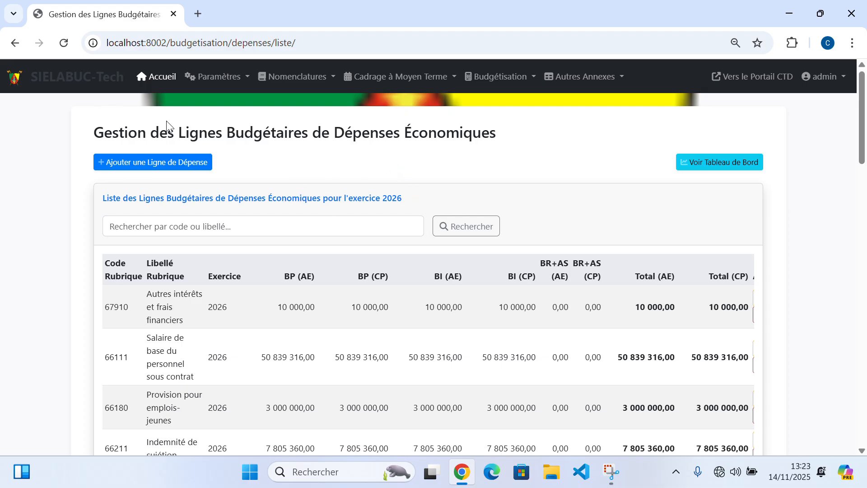
Examine the economic expense lines down to the general total and bring the row actions column into view.
{"action": "scroll", "coordinate": [393, 337], "scroll_direction": "down", "scroll_amount": 10}
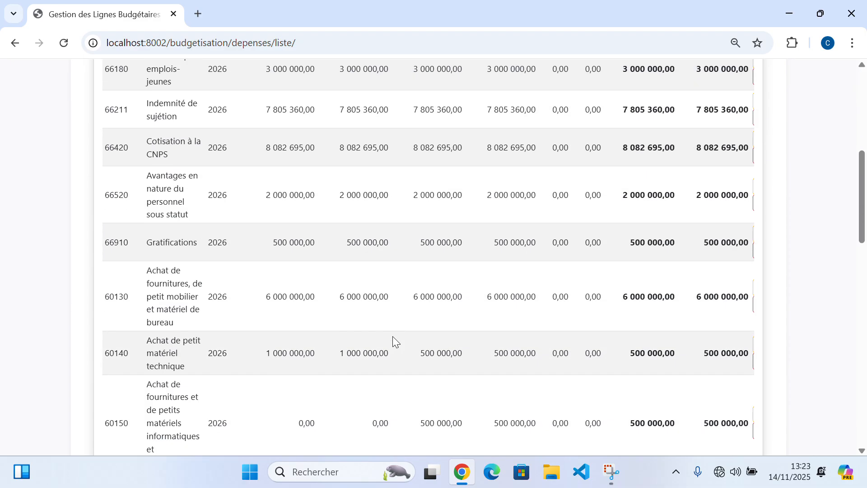
{"action": "scroll", "coordinate": [393, 337], "scroll_direction": "up", "scroll_amount": 5}
{"action": "scroll", "coordinate": [392, 337], "scroll_direction": "down", "scroll_amount": 15}
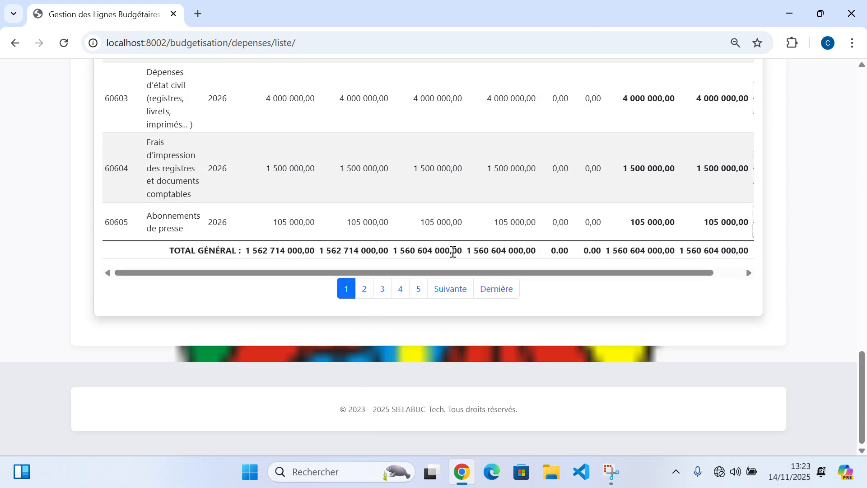
{"action": "scroll", "coordinate": [451, 250], "scroll_direction": "up", "scroll_amount": 3}
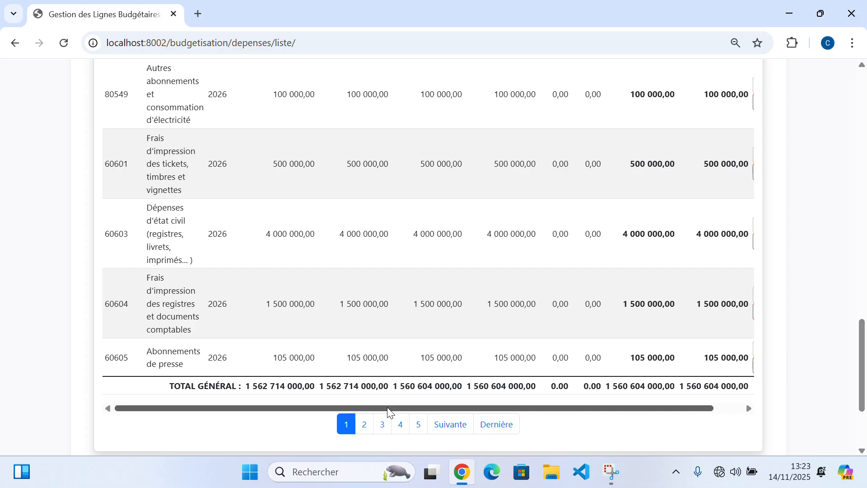
{"action": "left_click_drag", "start_coordinate": [387, 409], "coordinate": [520, 409]}
{"action": "scroll", "coordinate": [291, 239], "scroll_direction": "up", "scroll_amount": 5}
{"action": "scroll", "coordinate": [290, 239], "scroll_direction": "up", "scroll_amount": 10}
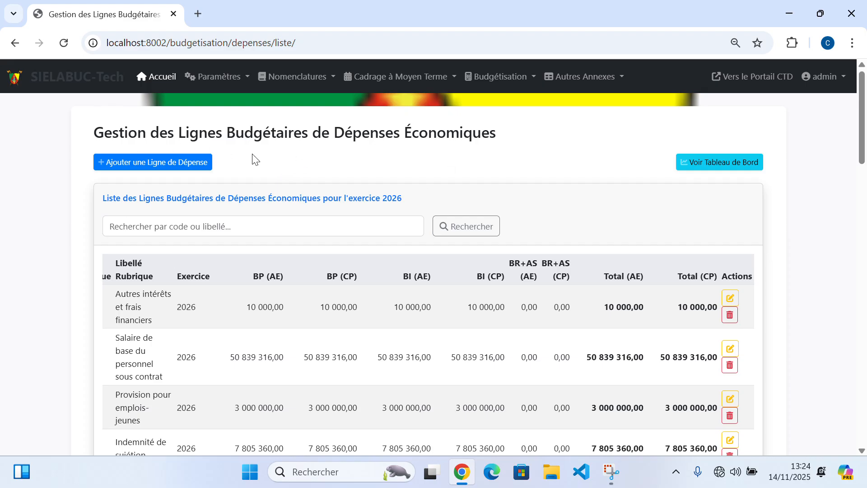
Start a new economic expense line for 2026 with the rubric 3.61.614.61450 - Entretien des cimetières, terrains et espaces verts.
{"action": "left_click", "coordinate": [187, 167]}
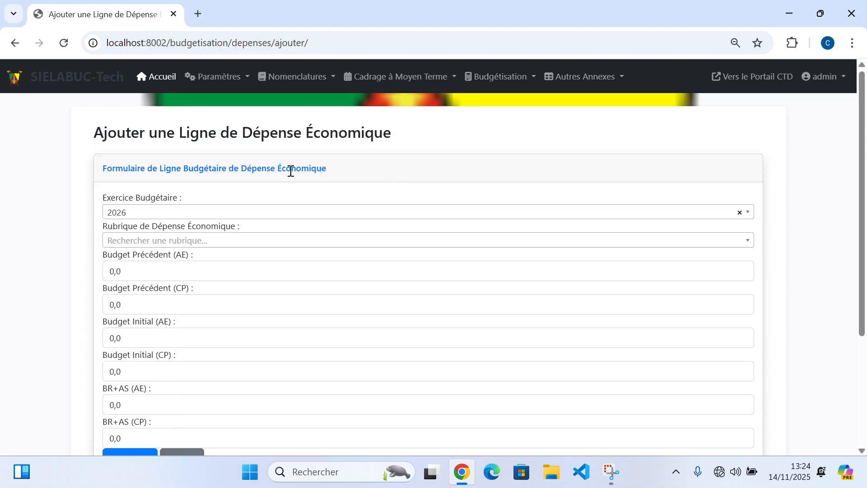
{"action": "scroll", "coordinate": [259, 199], "scroll_direction": "down", "scroll_amount": 4}
{"action": "scroll", "coordinate": [260, 200], "scroll_direction": "up", "scroll_amount": 2}
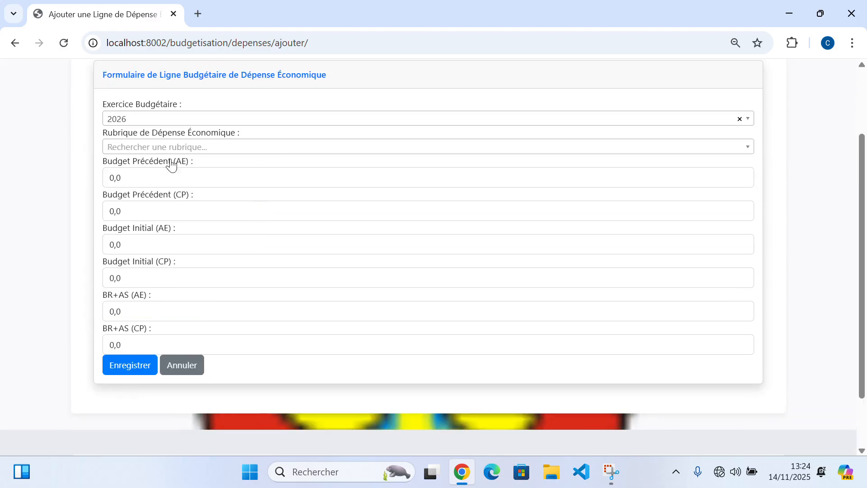
{"action": "scroll", "coordinate": [113, 138], "scroll_direction": "up", "scroll_amount": 1}
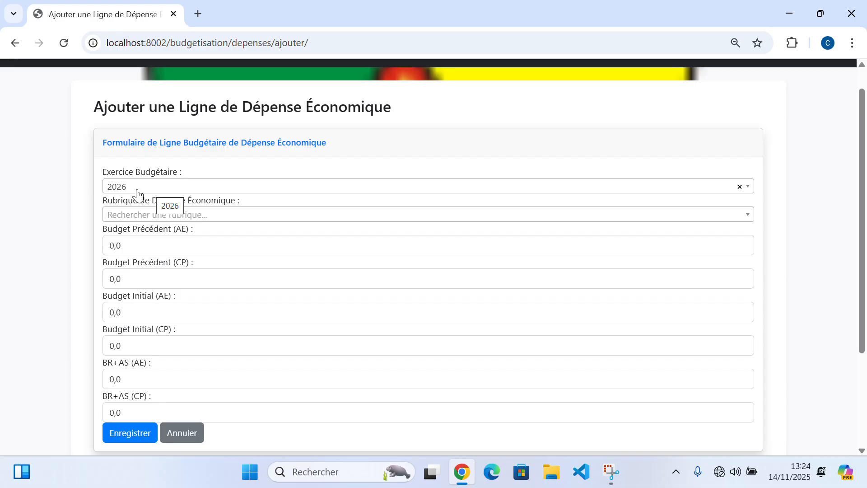
{"action": "left_click", "coordinate": [129, 216]}
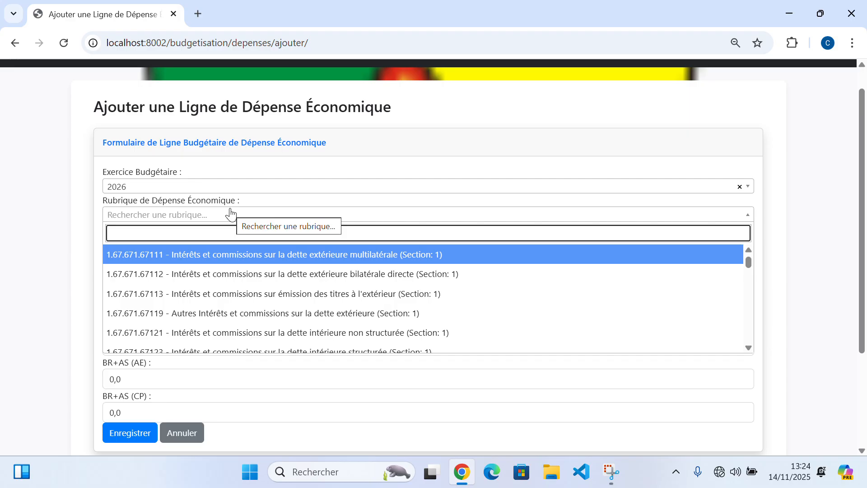
{"action": "type", "text": "145"}
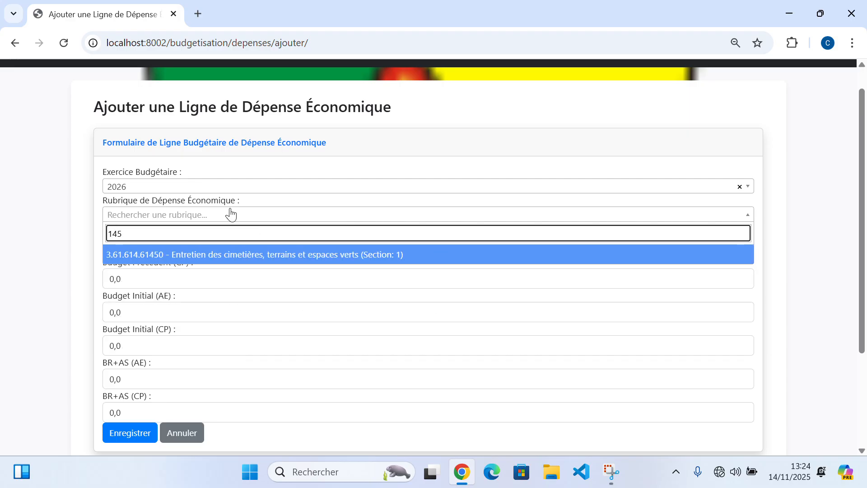
{"action": "left_click", "coordinate": [182, 256]}
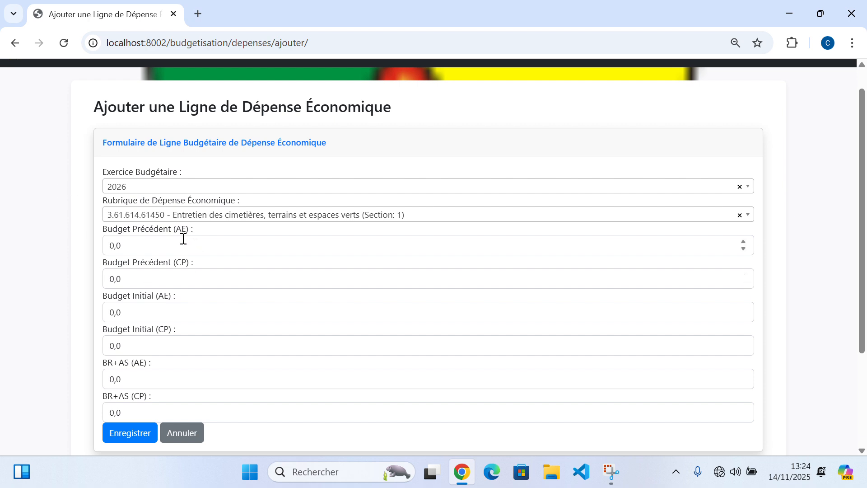
{"action": "left_click_drag", "start_coordinate": [149, 246], "coordinate": [105, 247]}
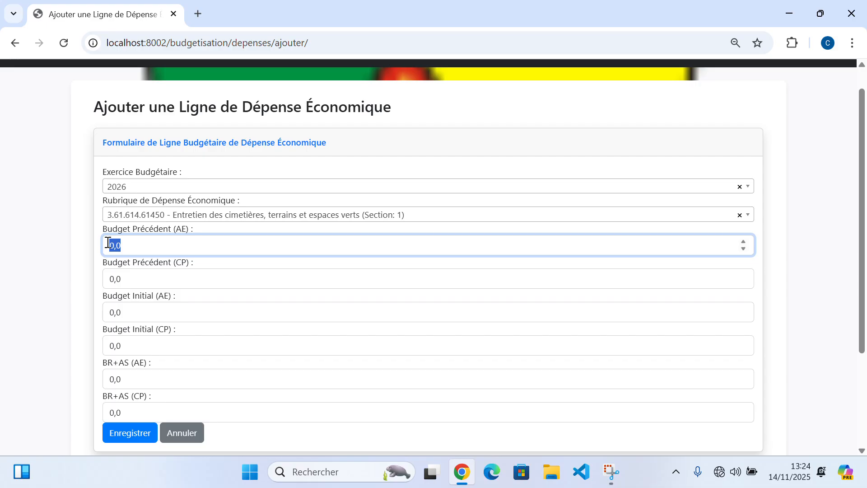
{"action": "type", "text": "25000000000000"}
{"action": "key", "text": "Tab"}
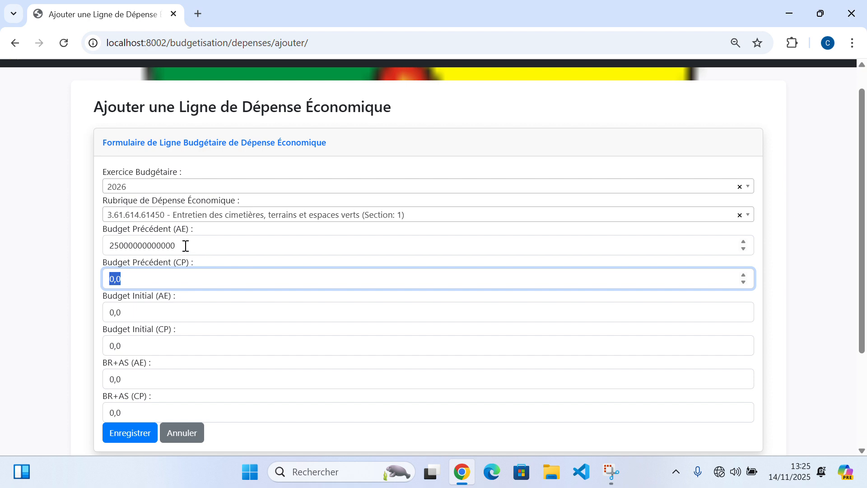
{"action": "left_click_drag", "start_coordinate": [184, 244], "coordinate": [90, 237]}
{"action": "key", "text": "ctrl+c"}
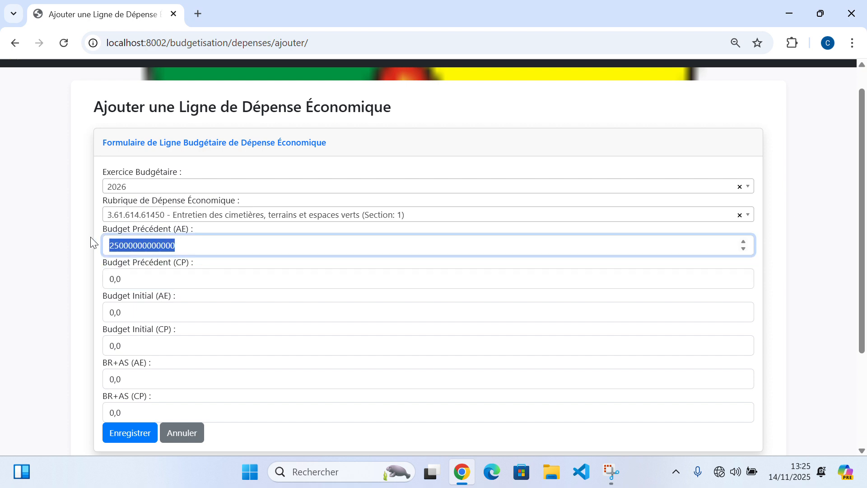
{"action": "left_click", "coordinate": [158, 277]}
{"action": "left_click_drag", "start_coordinate": [128, 273], "coordinate": [97, 273]}
{"action": "key", "text": "ctrl+v"}
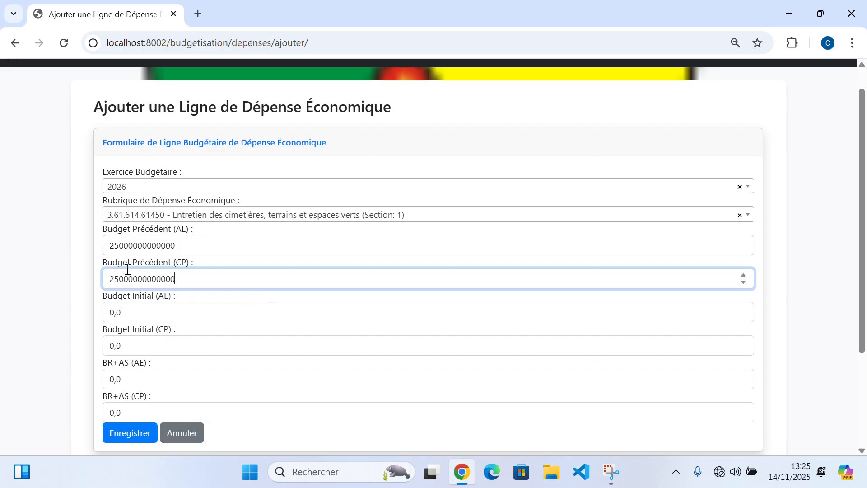
{"action": "scroll", "coordinate": [193, 267], "scroll_direction": "down", "scroll_amount": 3}
{"action": "scroll", "coordinate": [202, 209], "scroll_direction": "up", "scroll_amount": 2}
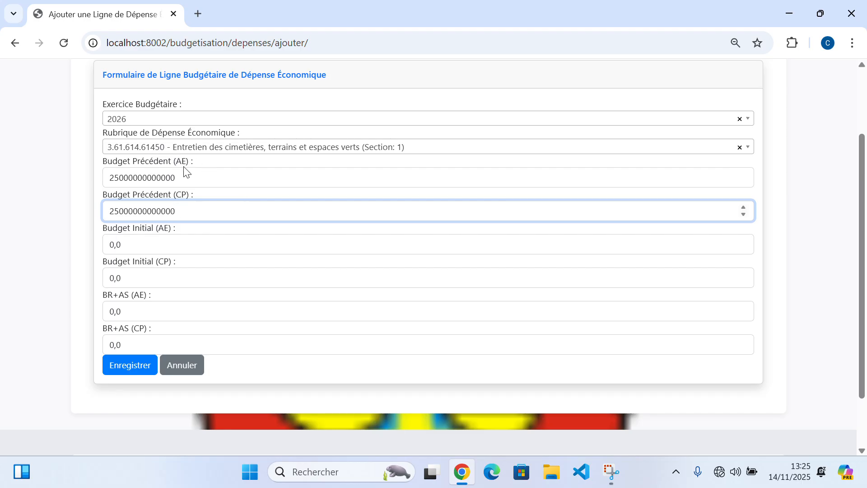
{"action": "left_click_drag", "start_coordinate": [144, 248], "coordinate": [68, 234]}
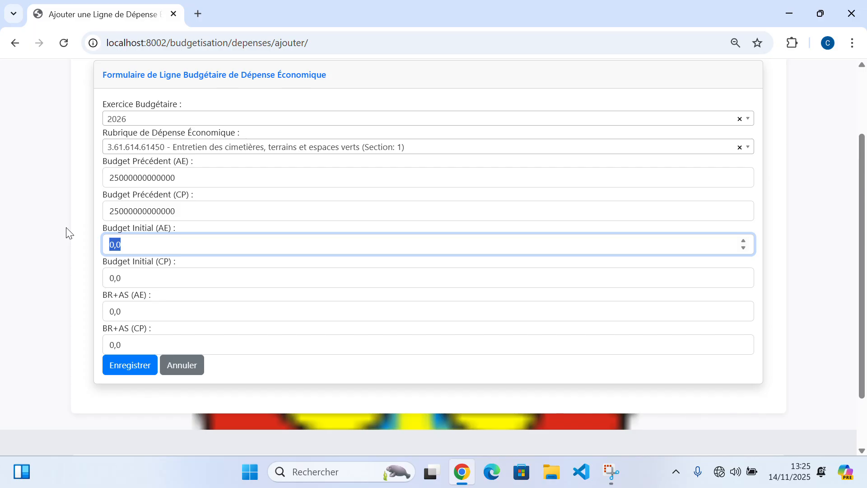
{"action": "type", "text": "3000000000000"}
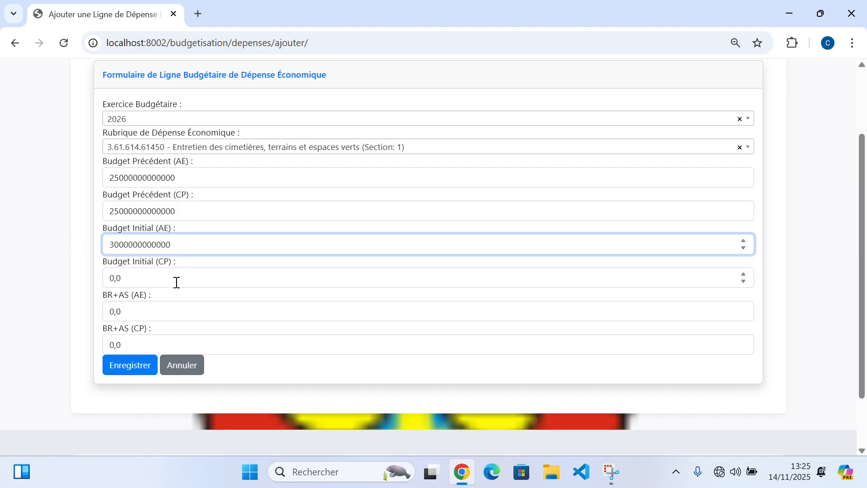
{"action": "left_click_drag", "start_coordinate": [177, 279], "coordinate": [78, 275]}
{"action": "type", "text": "300"}
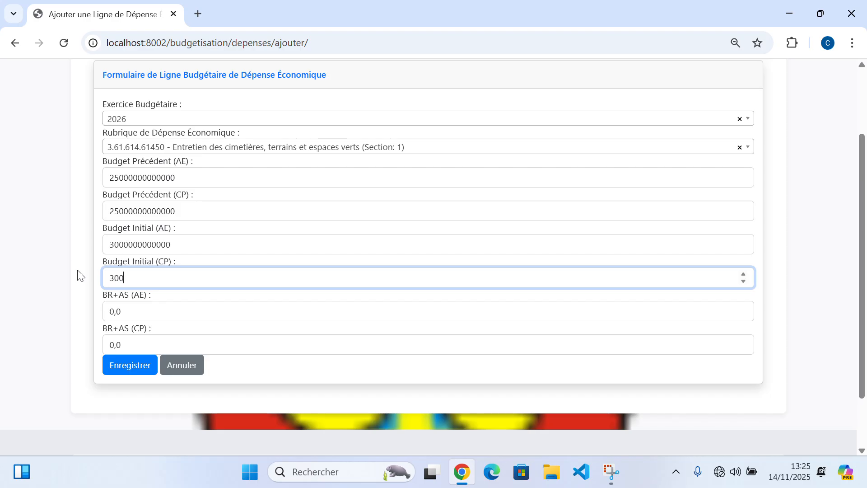
{"action": "type", "text": "0000000000"}
{"action": "scroll", "coordinate": [194, 279], "scroll_direction": "up", "scroll_amount": 2}
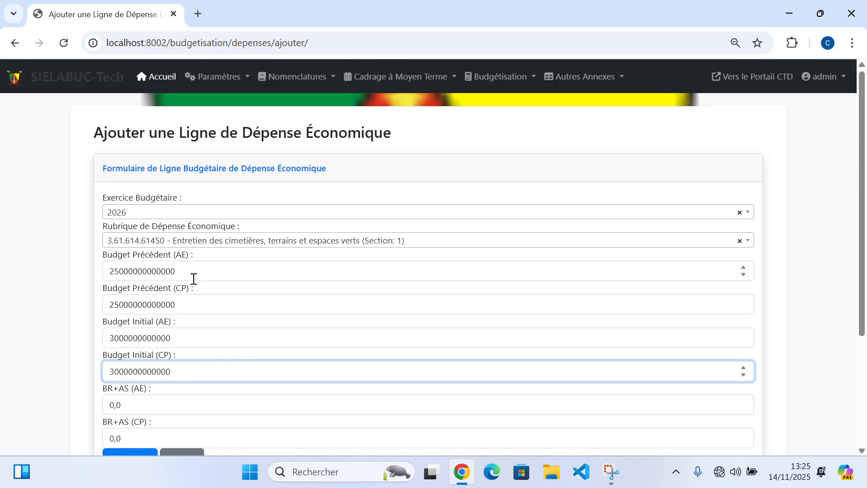
{"action": "scroll", "coordinate": [193, 279], "scroll_direction": "down", "scroll_amount": 4}
{"action": "scroll", "coordinate": [191, 279], "scroll_direction": "up", "scroll_amount": 4}
{"action": "scroll", "coordinate": [224, 203], "scroll_direction": "down", "scroll_amount": 3}
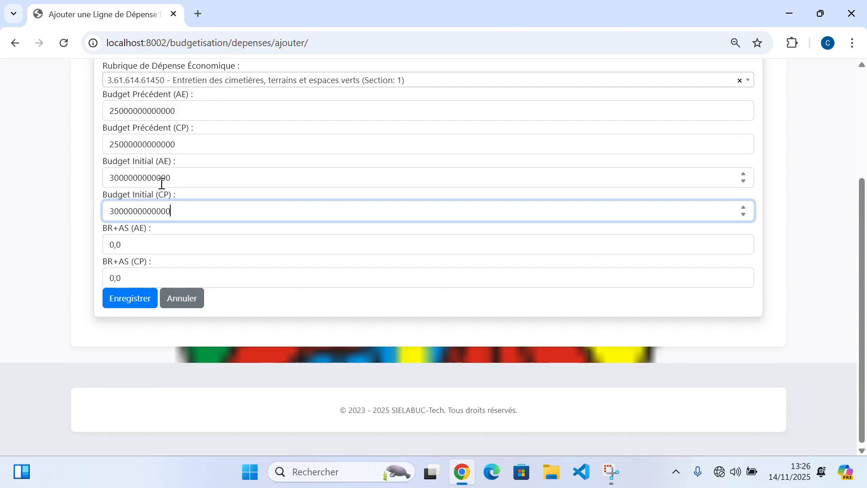
Review the BR+AS amounts and the other entries, and try to save the rubric 61450 expense line.
{"action": "scroll", "coordinate": [161, 184], "scroll_direction": "up", "scroll_amount": 1}
{"action": "left_click", "coordinate": [138, 311]}
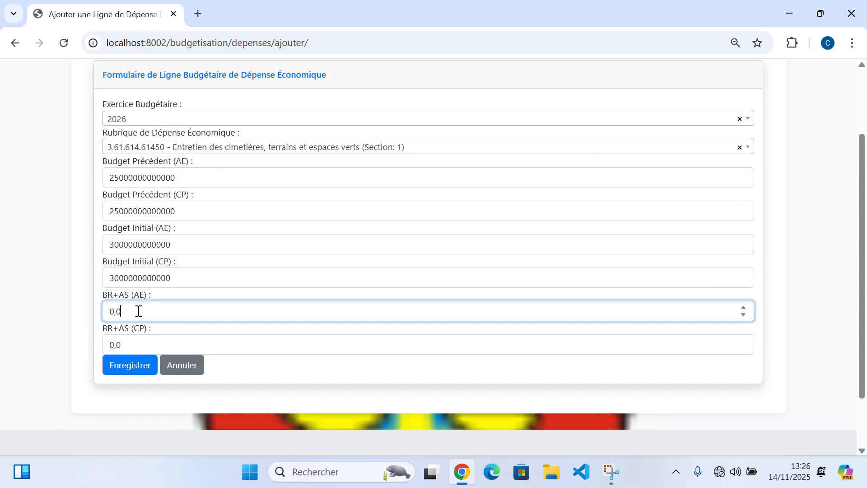
{"action": "left_click_drag", "start_coordinate": [138, 311], "coordinate": [88, 300]}
{"action": "left_click", "coordinate": [151, 308]}
{"action": "scroll", "coordinate": [152, 307], "scroll_direction": "up", "scroll_amount": 2}
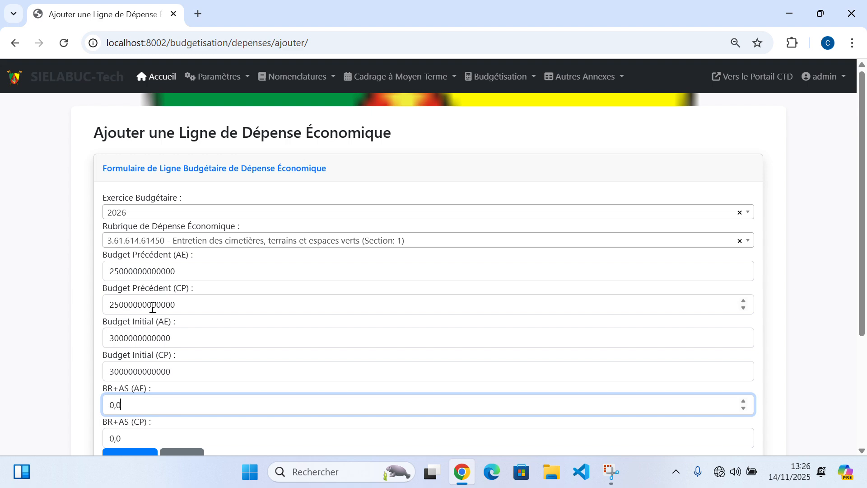
{"action": "scroll", "coordinate": [153, 308], "scroll_direction": "down", "scroll_amount": 3}
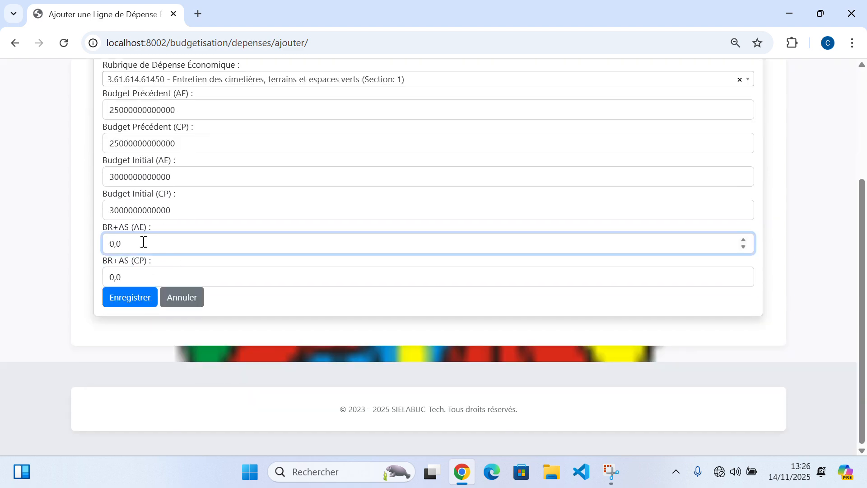
{"action": "left_click_drag", "start_coordinate": [144, 243], "coordinate": [81, 248]}
{"action": "left_click", "coordinate": [131, 299]}
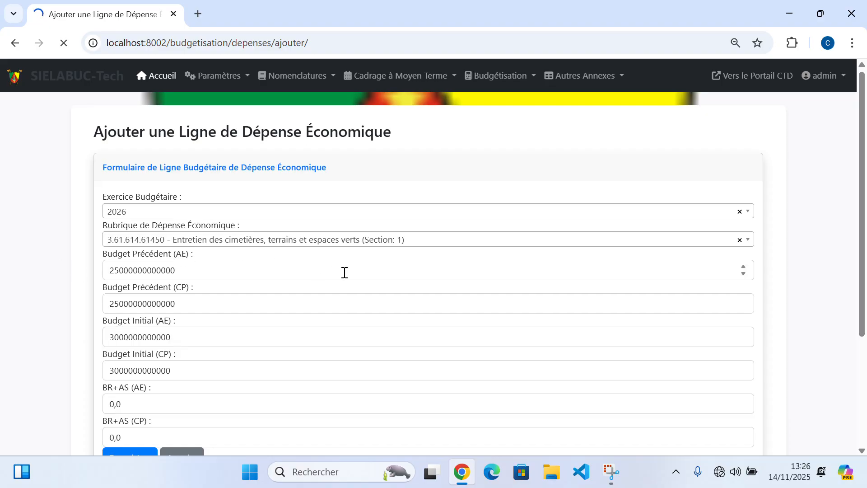
Reload the page with the form data resent and review the amount fields of the expense line.
{"action": "scroll", "coordinate": [345, 272], "scroll_direction": "down", "scroll_amount": 4}
{"action": "scroll", "coordinate": [344, 273], "scroll_direction": "up", "scroll_amount": 4}
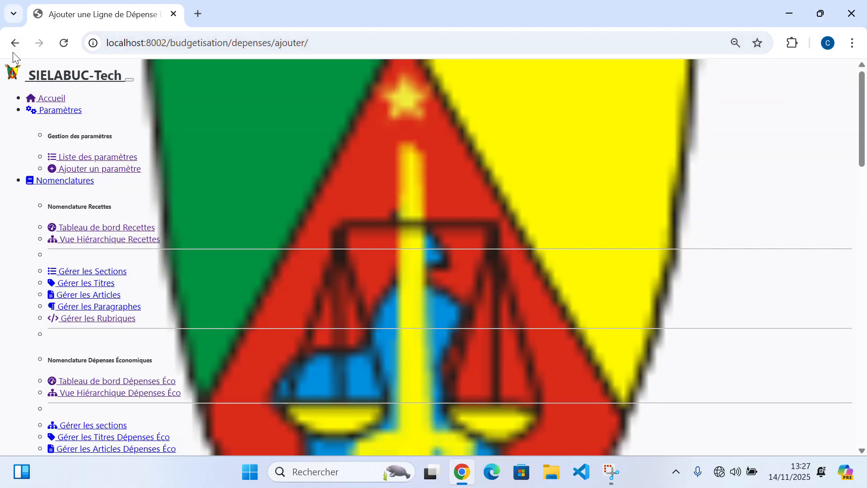
{"action": "left_click", "coordinate": [63, 43]}
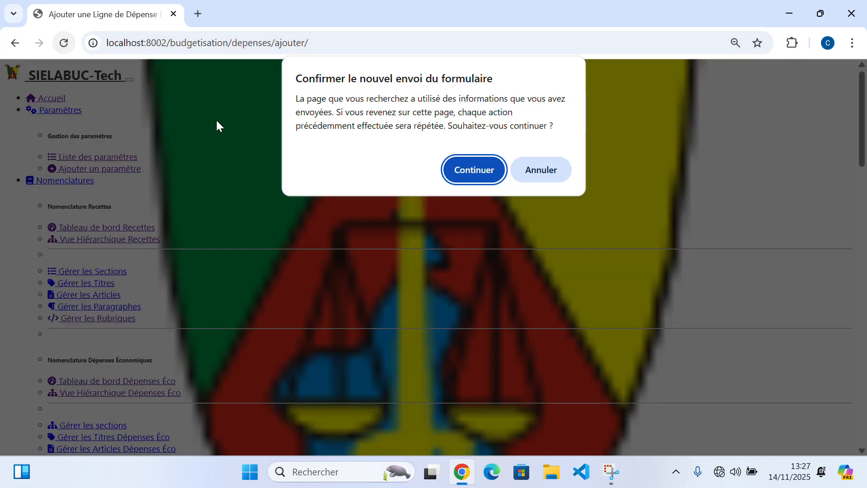
{"action": "left_click", "coordinate": [476, 171]}
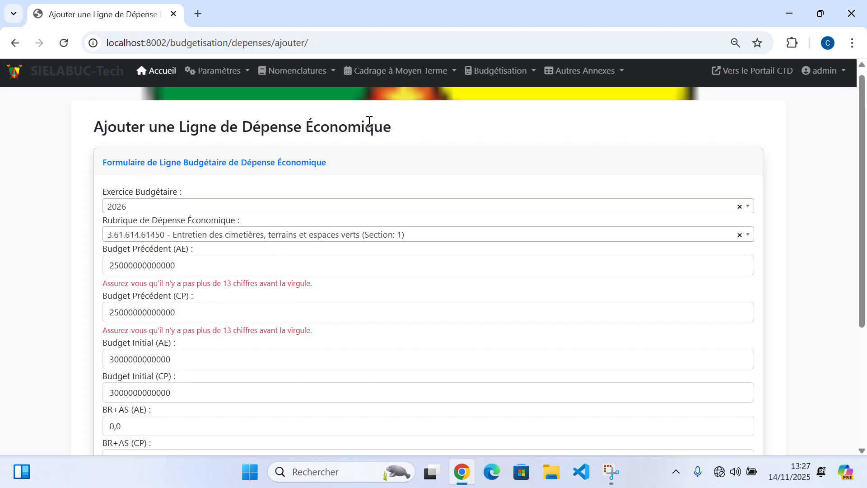
{"action": "scroll", "coordinate": [221, 266], "scroll_direction": "down", "scroll_amount": 3}
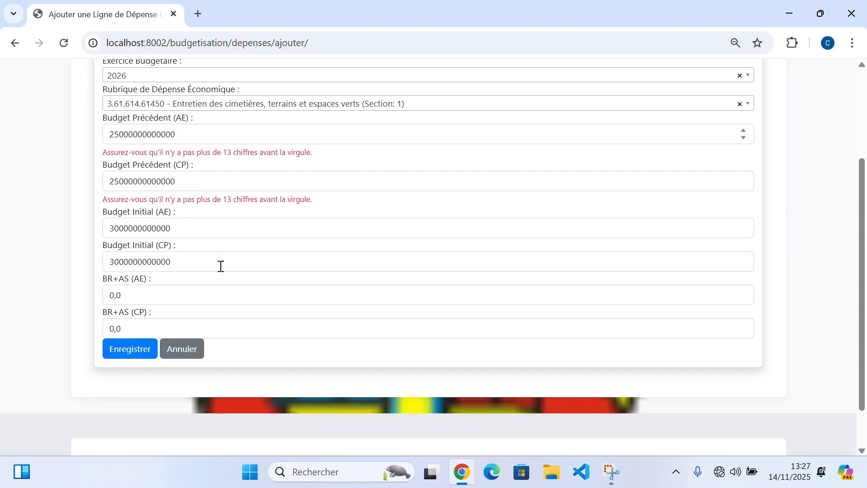
{"action": "scroll", "coordinate": [222, 253], "scroll_direction": "up", "scroll_amount": 1}
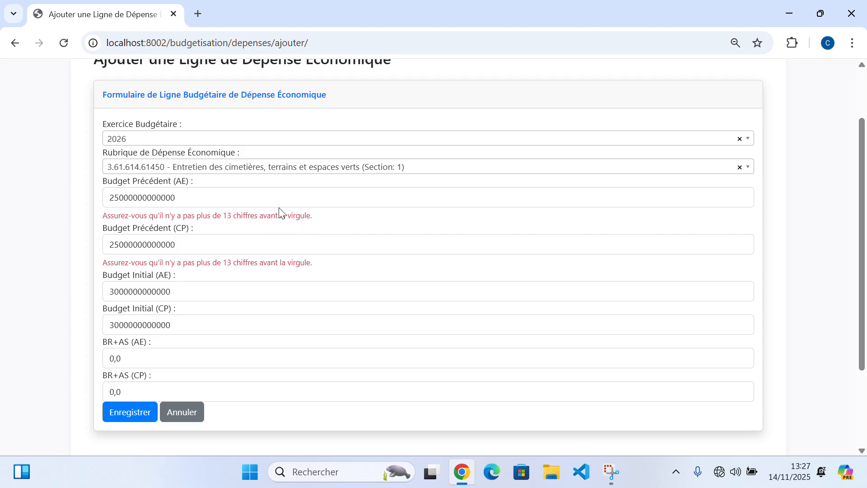
{"action": "left_click", "coordinate": [179, 195]}
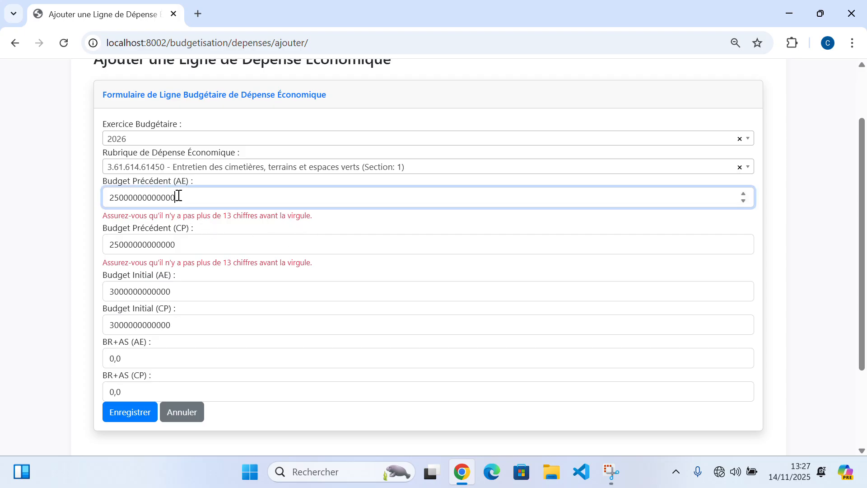
{"action": "left_click_drag", "start_coordinate": [176, 197], "coordinate": [164, 201]}
{"action": "key", "text": "BackSpace"}
{"action": "left_click_drag", "start_coordinate": [179, 244], "coordinate": [158, 245]}
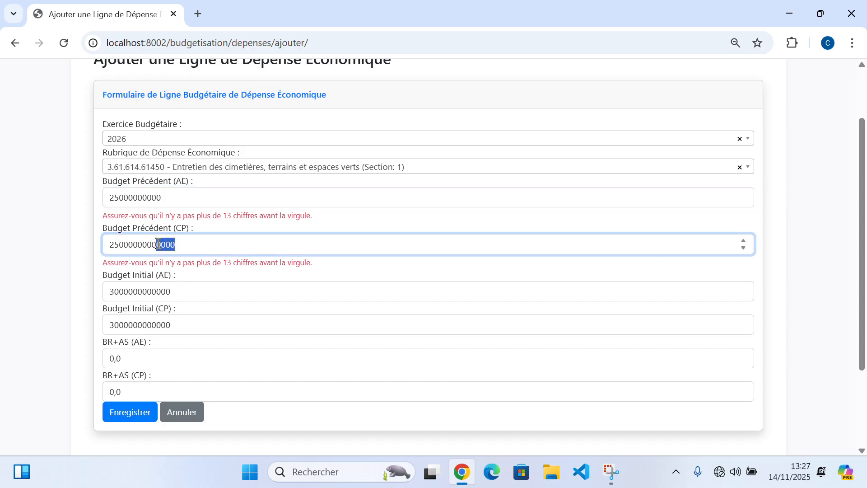
{"action": "key", "text": "BackSpace"}
{"action": "left_click_drag", "start_coordinate": [170, 290], "coordinate": [160, 289]}
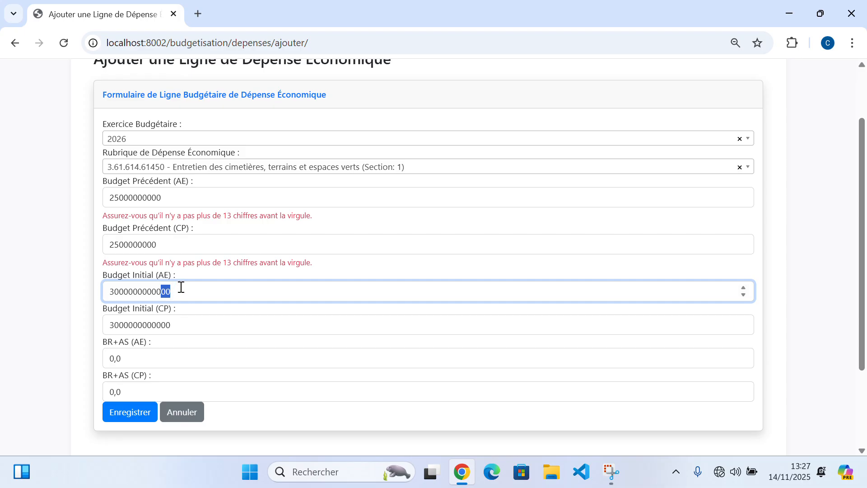
{"action": "left_click", "coordinate": [178, 287]}
{"action": "left_click_drag", "start_coordinate": [172, 290], "coordinate": [158, 292]}
{"action": "key", "text": "BackSpace"}
{"action": "left_click_drag", "start_coordinate": [172, 325], "coordinate": [158, 325]}
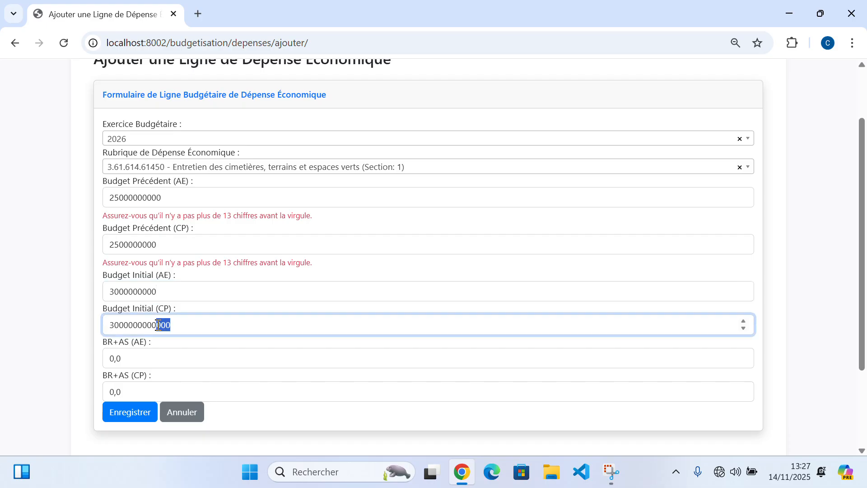
{"action": "key", "text": "BackSpace"}
{"action": "scroll", "coordinate": [167, 260], "scroll_direction": "down", "scroll_amount": 1}
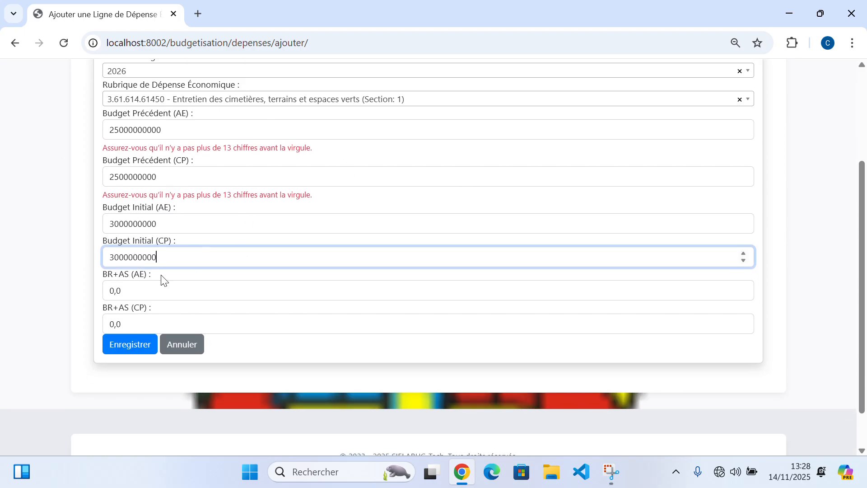
{"action": "left_click", "coordinate": [130, 346]}
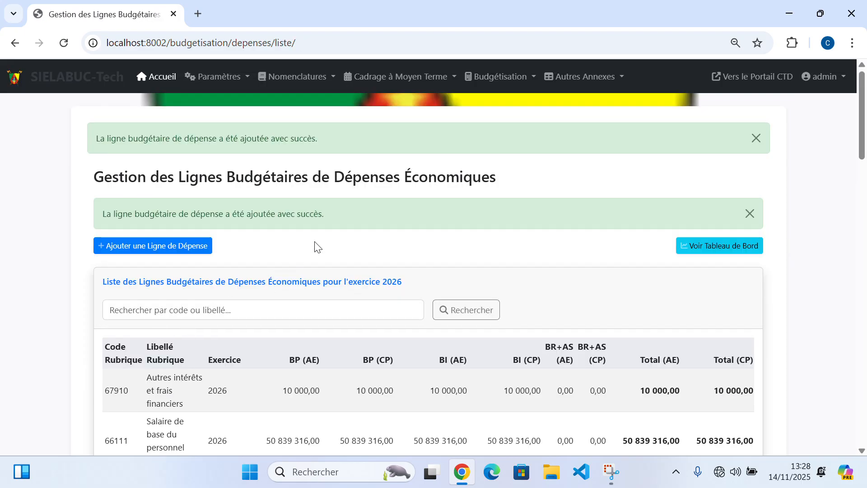
Review the 2026 expense lines and start another line with the already listed rubric 1.67.679.67910 - Autres intérêts et frais financiers.
{"action": "scroll", "coordinate": [315, 242], "scroll_direction": "down", "scroll_amount": 7}
{"action": "scroll", "coordinate": [315, 242], "scroll_direction": "up", "scroll_amount": 7}
{"action": "scroll", "coordinate": [315, 246], "scroll_direction": "down", "scroll_amount": 6}
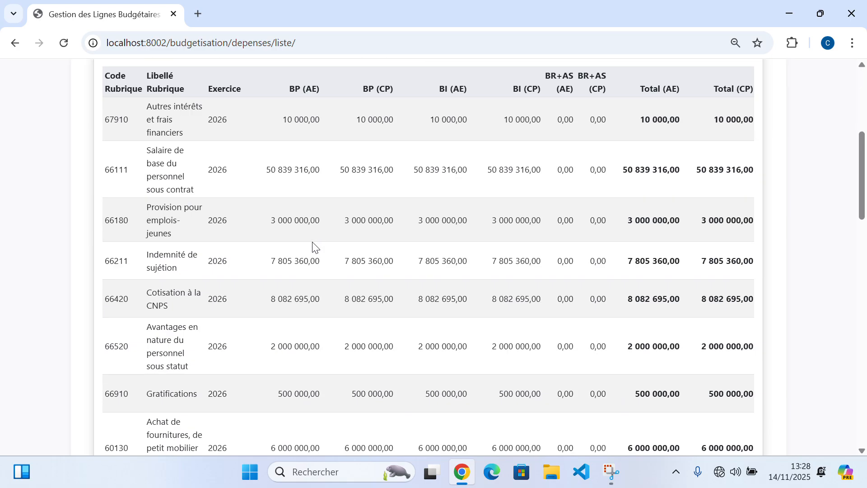
{"action": "scroll", "coordinate": [220, 251], "scroll_direction": "up", "scroll_amount": 5}
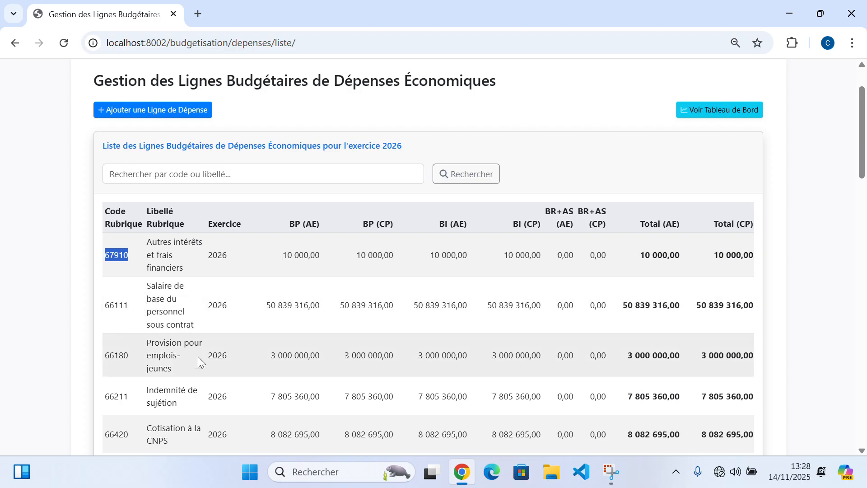
{"action": "left_click", "coordinate": [170, 117]}
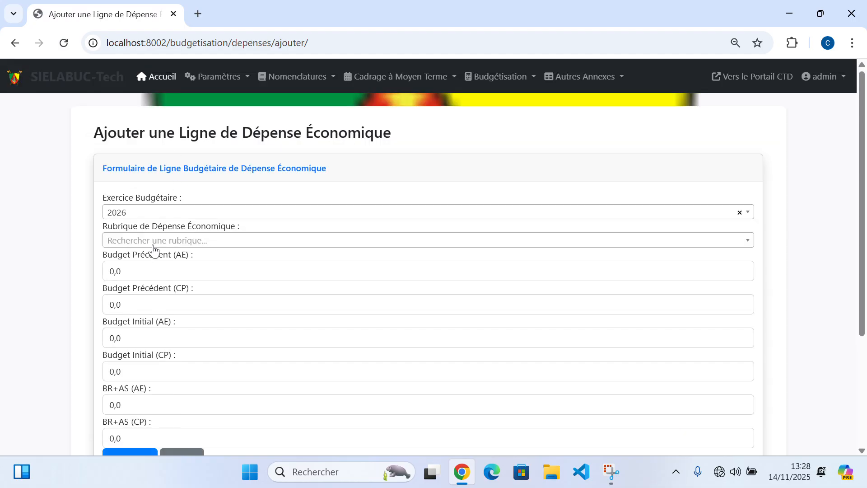
{"action": "left_click", "coordinate": [155, 247]}
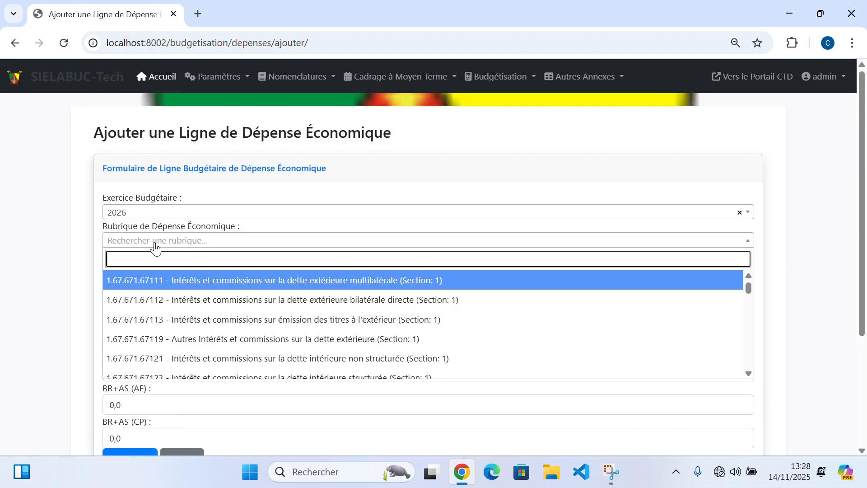
{"action": "type", "text": "67910"}
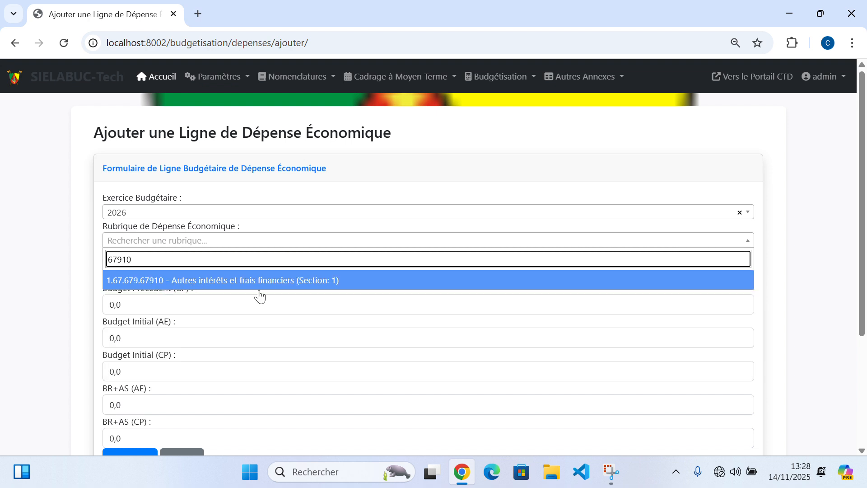
{"action": "left_click", "coordinate": [204, 280]}
Set the Budget Précédent (AE) to 80000 and the Budget Précédent (CP) to 850.
{"action": "left_click_drag", "start_coordinate": [149, 273], "coordinate": [68, 276]}
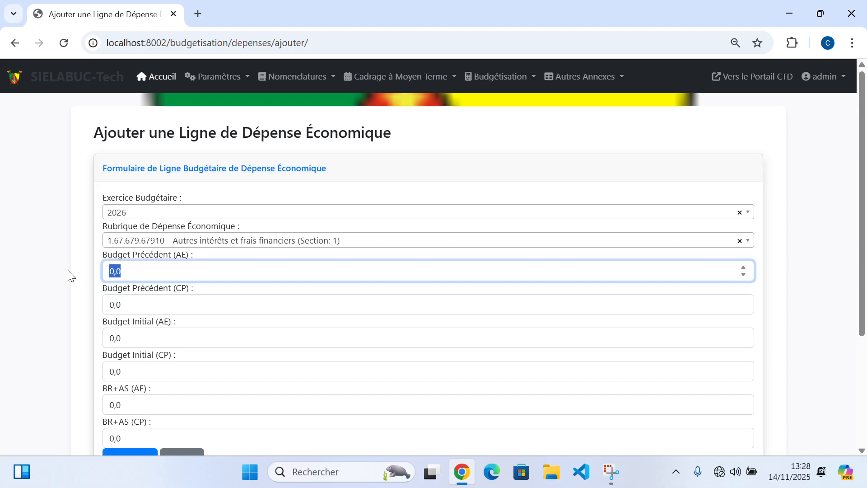
{"action": "type", "text": "80000"}
{"action": "left_click_drag", "start_coordinate": [141, 305], "coordinate": [80, 298]}
{"action": "type", "text": "85"}
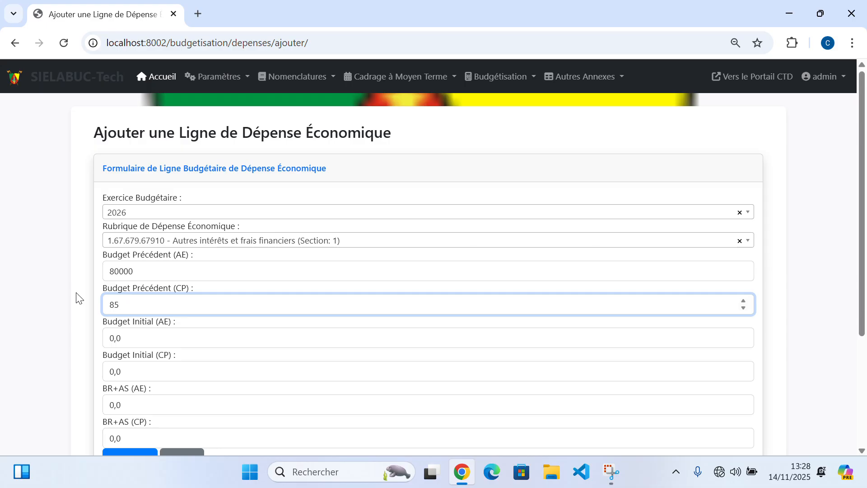
{"action": "type", "text": "0000"}
{"action": "key", "text": "BackSpace"}
{"action": "key", "text": "BackSpace"}
{"action": "key", "text": "BackSpace"}
Set both the Budget Initial (AE) and the Budget Initial (CP) to 80000 and try to save the line.
{"action": "left_click", "coordinate": [125, 338]}
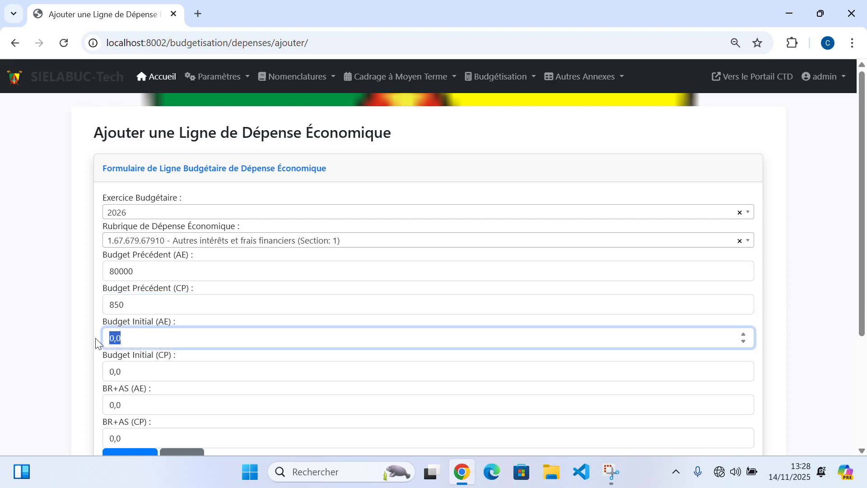
{"action": "type", "text": "80000"}
{"action": "left_click", "coordinate": [141, 366]}
{"action": "type", "text": "8"}
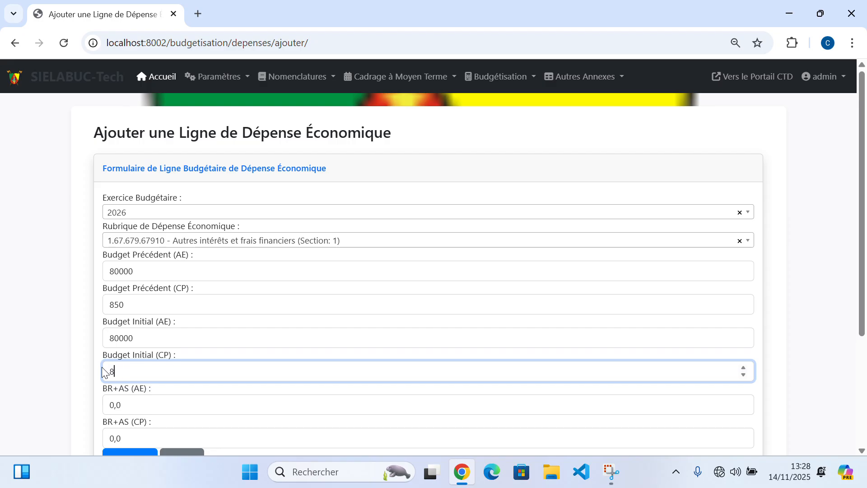
{"action": "type", "text": "0000"}
{"action": "scroll", "coordinate": [134, 308], "scroll_direction": "down", "scroll_amount": 3}
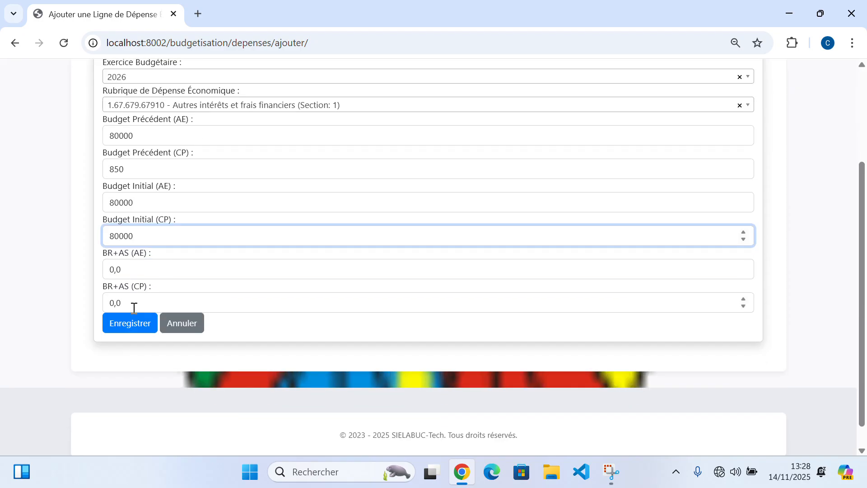
{"action": "left_click", "coordinate": [122, 330]}
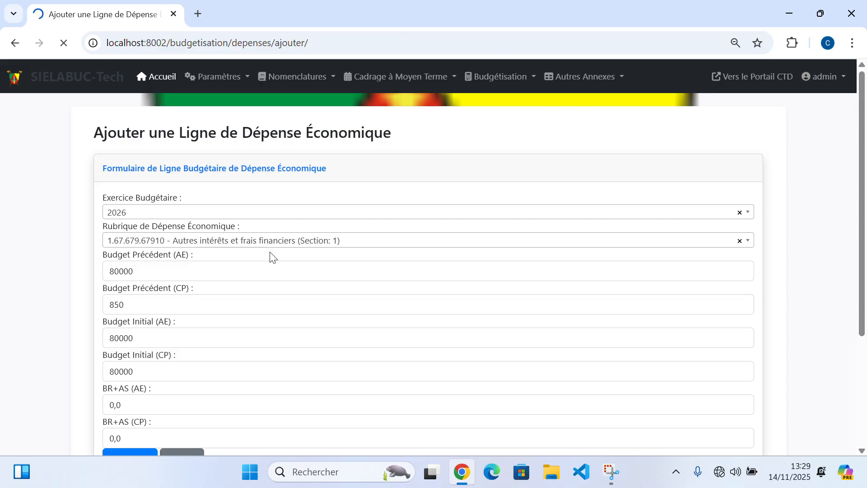
Reload the page with the rubric 67910 form data resent and review the entries.
{"action": "scroll", "coordinate": [272, 256], "scroll_direction": "down", "scroll_amount": 3}
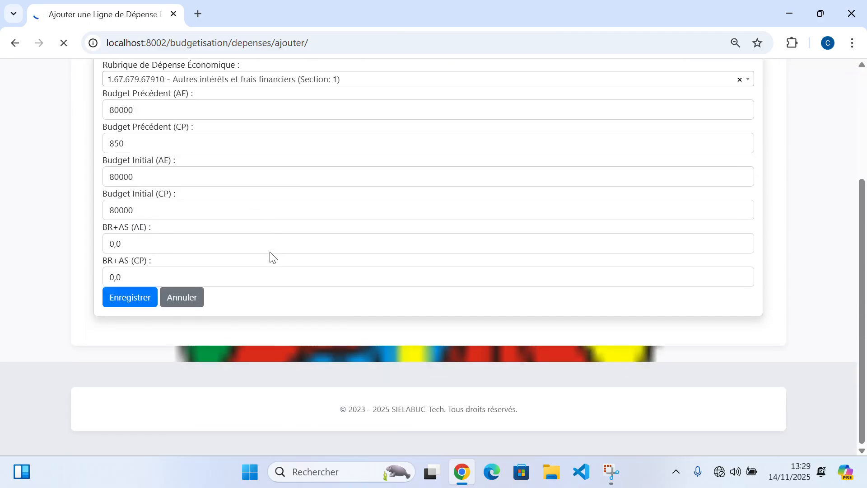
{"action": "scroll", "coordinate": [272, 256], "scroll_direction": "up", "scroll_amount": 3}
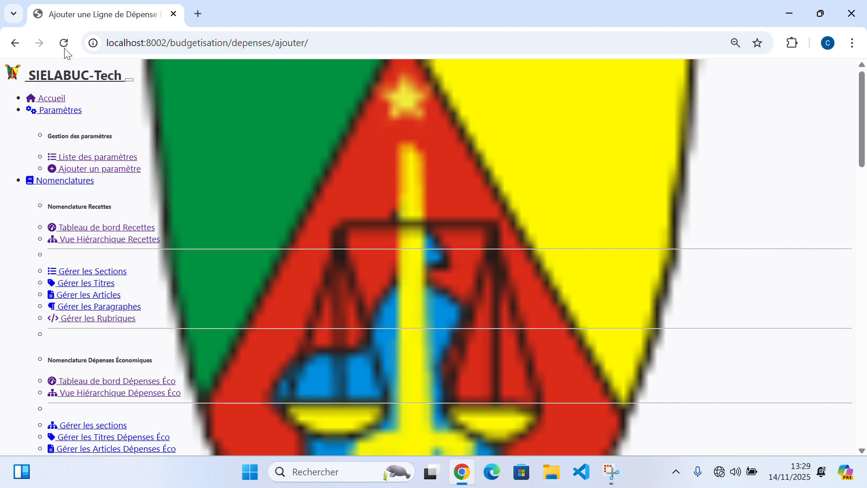
{"action": "left_click", "coordinate": [64, 43]}
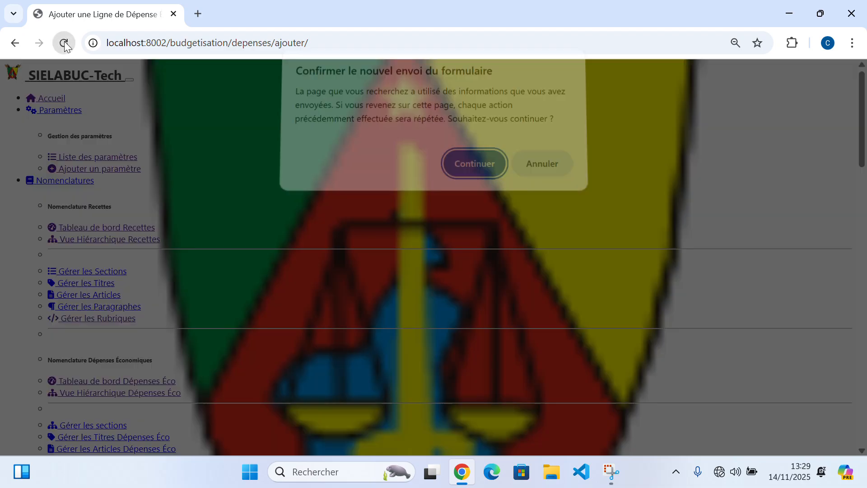
{"action": "left_click", "coordinate": [484, 174]}
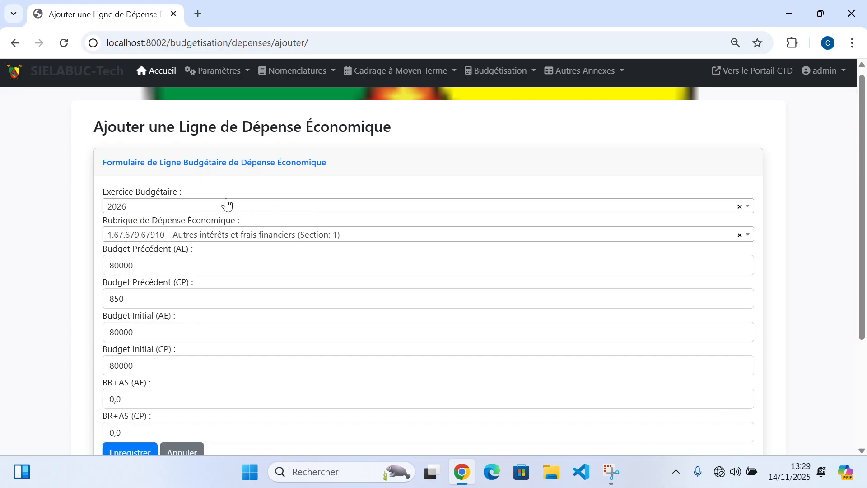
{"action": "scroll", "coordinate": [163, 215], "scroll_direction": "down", "scroll_amount": 1}
{"action": "scroll", "coordinate": [117, 155], "scroll_direction": "up", "scroll_amount": 1}
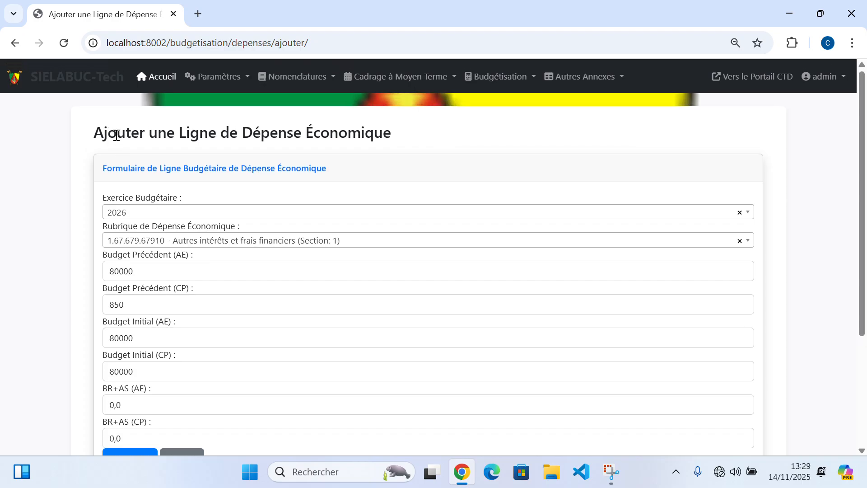
Try again to save the second expense line for rubric 67910 and check the form.
{"action": "scroll", "coordinate": [131, 359], "scroll_direction": "down", "scroll_amount": 3}
{"action": "left_click", "coordinate": [136, 301]}
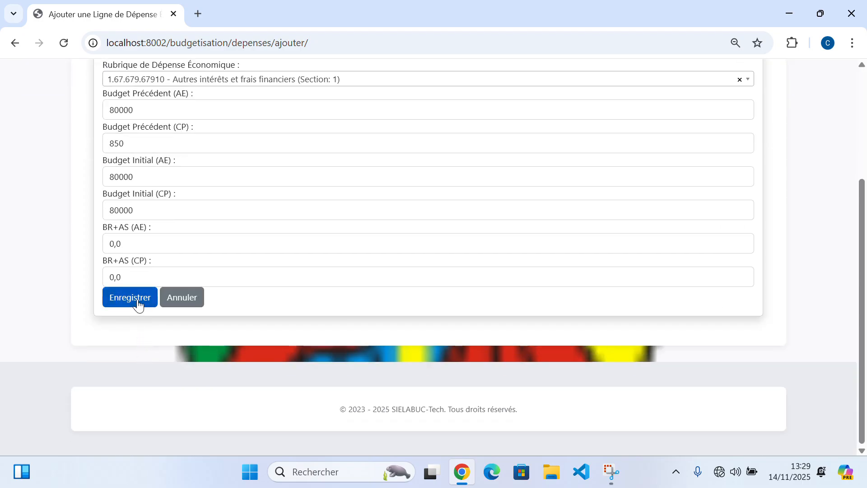
{"action": "scroll", "coordinate": [251, 216], "scroll_direction": "up", "scroll_amount": 3}
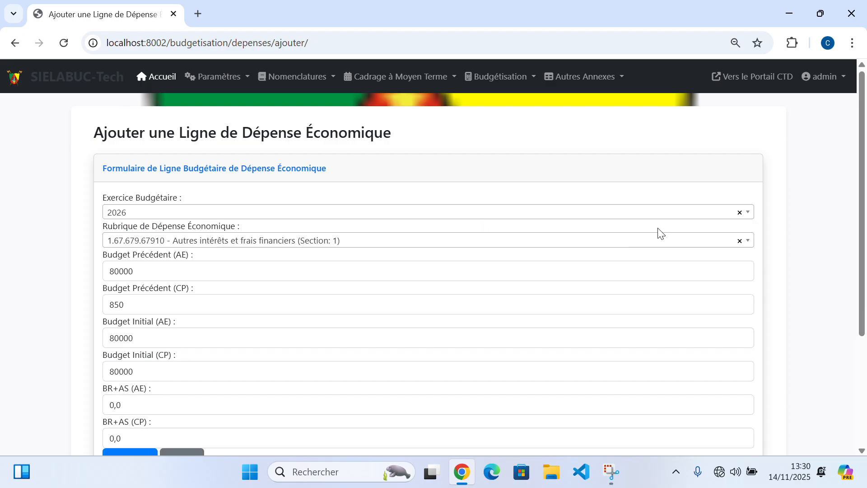
Cancel the new rubric 67910 line and return to the list of 2026 economic expense lines.
{"action": "scroll", "coordinate": [452, 262], "scroll_direction": "down", "scroll_amount": 3}
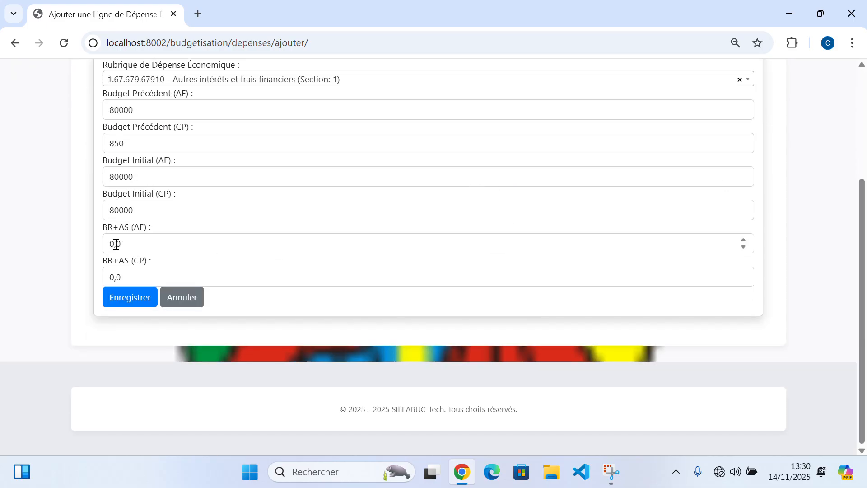
{"action": "left_click", "coordinate": [181, 296]}
{"action": "scroll", "coordinate": [258, 264], "scroll_direction": "down", "scroll_amount": 3}
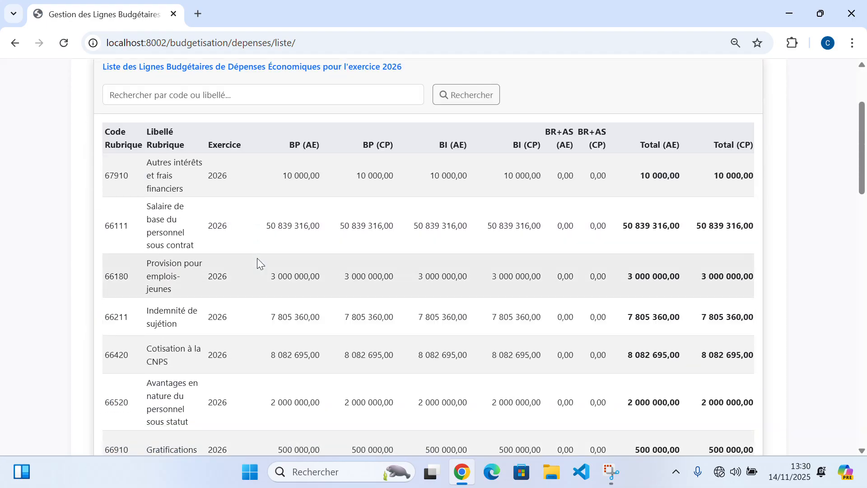
Search the 2026 economic expense lines for rubric code 67910.
{"action": "scroll", "coordinate": [256, 259], "scroll_direction": "up", "scroll_amount": 1}
{"action": "left_click", "coordinate": [291, 159]}
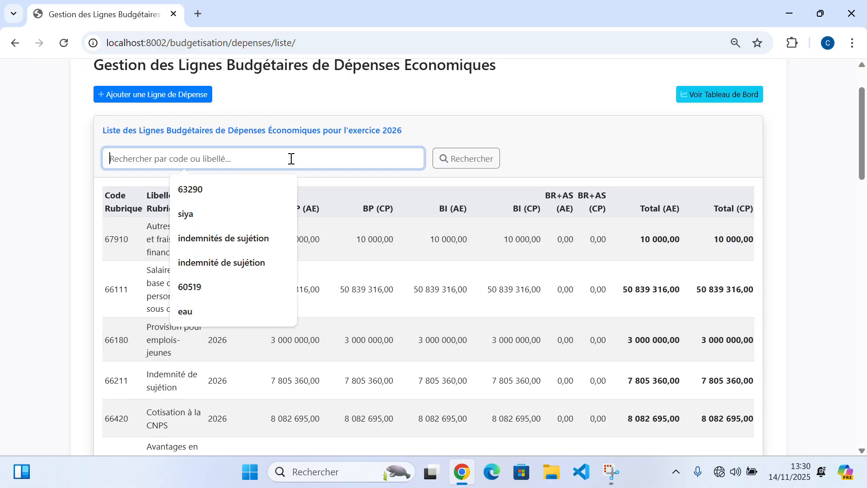
{"action": "type", "text": "67910"}
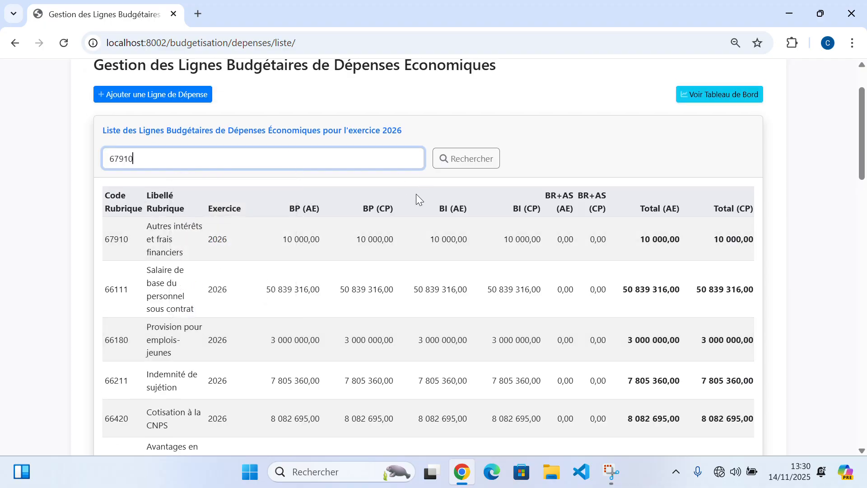
{"action": "left_click", "coordinate": [477, 162]}
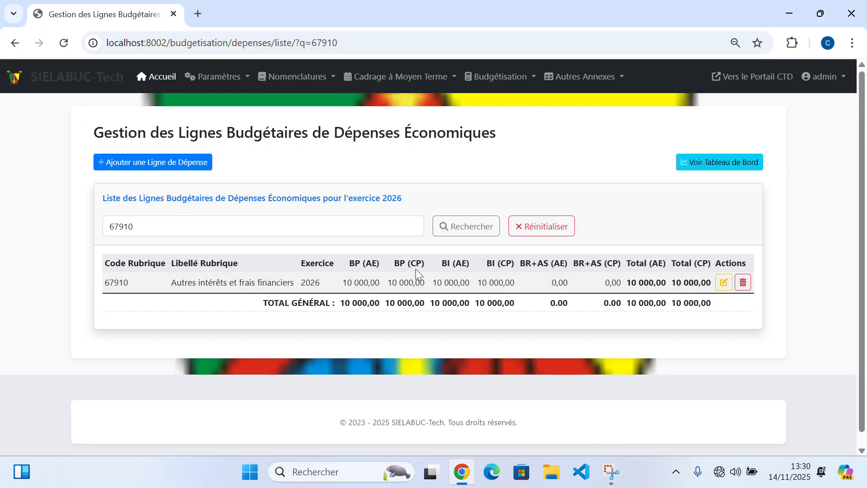
Open the rubric 67910 line for modification, look through its form and cancel without changing anything.
{"action": "left_click", "coordinate": [725, 285]}
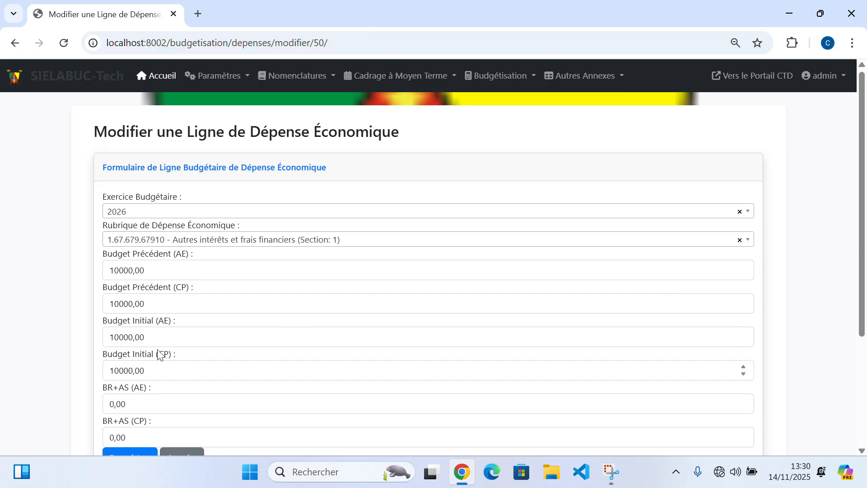
{"action": "scroll", "coordinate": [159, 355], "scroll_direction": "down", "scroll_amount": 3}
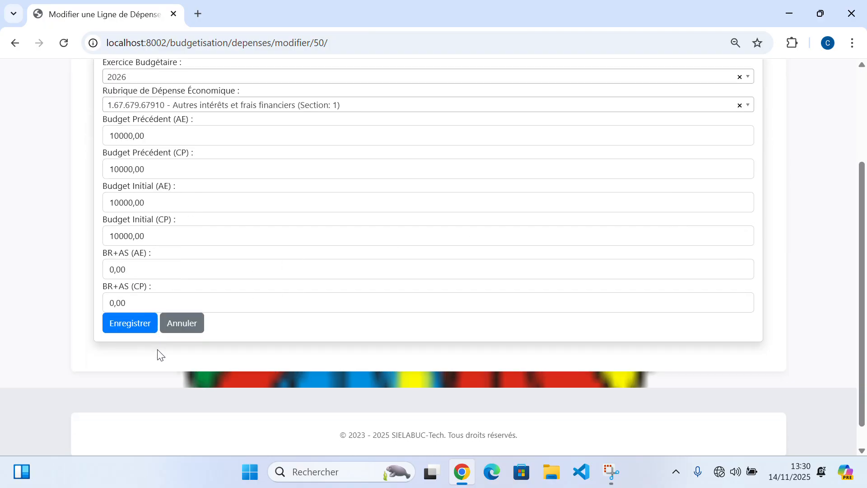
{"action": "left_click", "coordinate": [186, 323]}
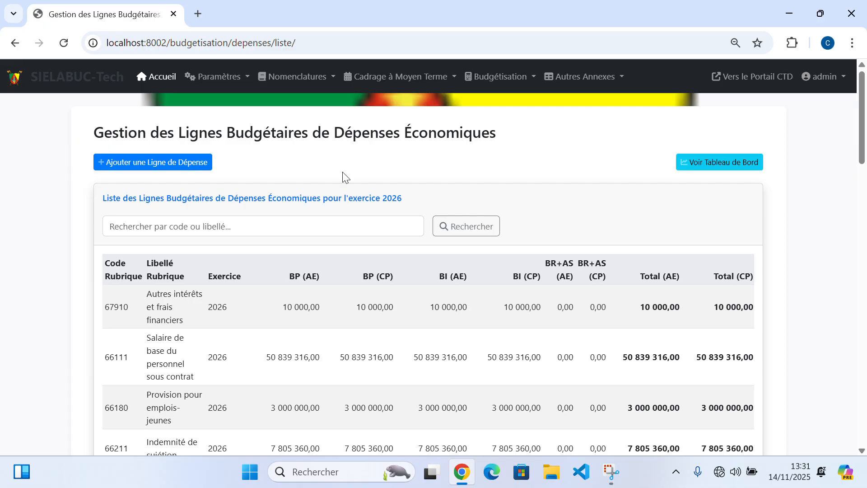
Look through the full list of 2026 economic expense lines down to the general total row.
{"action": "scroll", "coordinate": [406, 210], "scroll_direction": "down", "scroll_amount": 15}
{"action": "scroll", "coordinate": [405, 208], "scroll_direction": "down", "scroll_amount": 10}
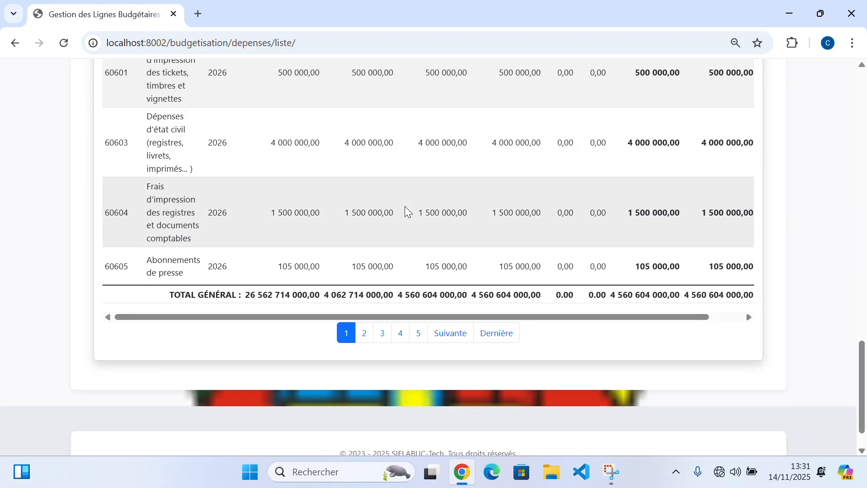
{"action": "scroll", "coordinate": [380, 215], "scroll_direction": "up", "scroll_amount": 20}
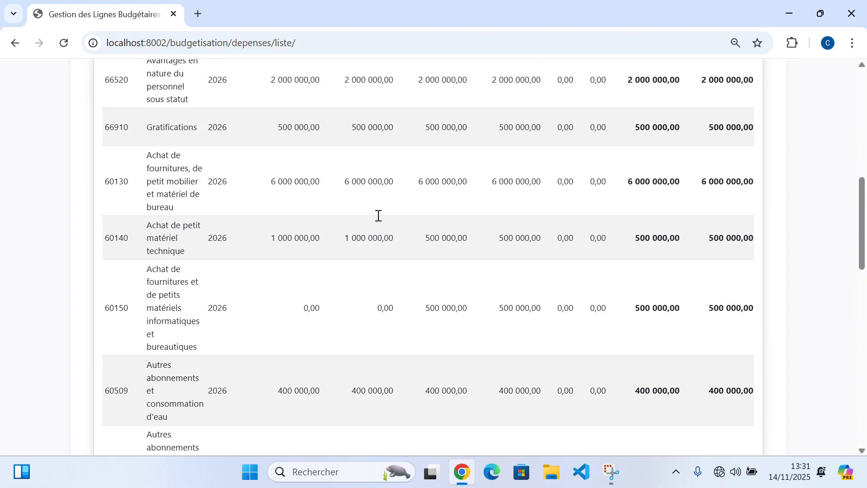
{"action": "scroll", "coordinate": [378, 217], "scroll_direction": "down", "scroll_amount": 8}
{"action": "scroll", "coordinate": [379, 217], "scroll_direction": "down", "scroll_amount": 15}
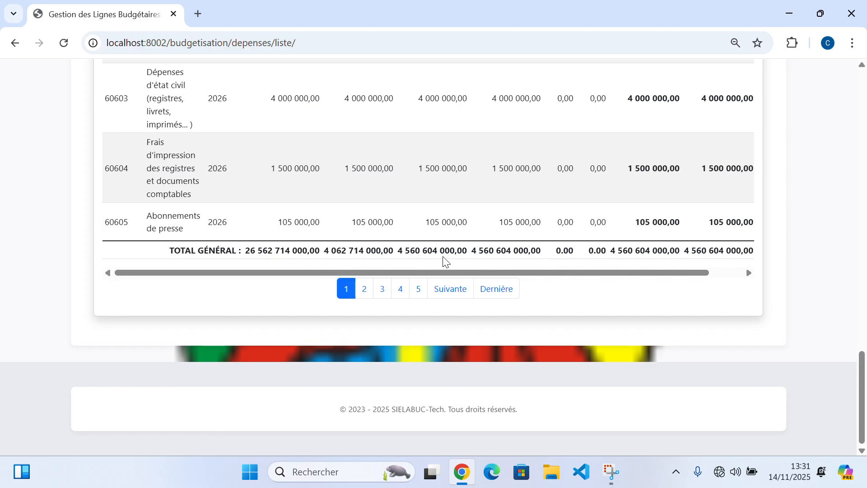
{"action": "scroll", "coordinate": [506, 267], "scroll_direction": "up", "scroll_amount": 15}
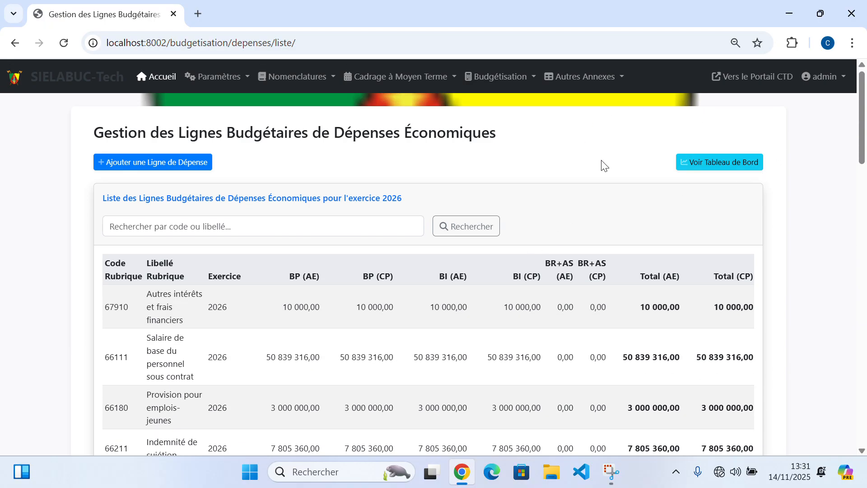
Open the expense dashboard and examine the consolidated 2026 expenses with their paragraph, article and title subtotals.
{"action": "left_click", "coordinate": [712, 164]}
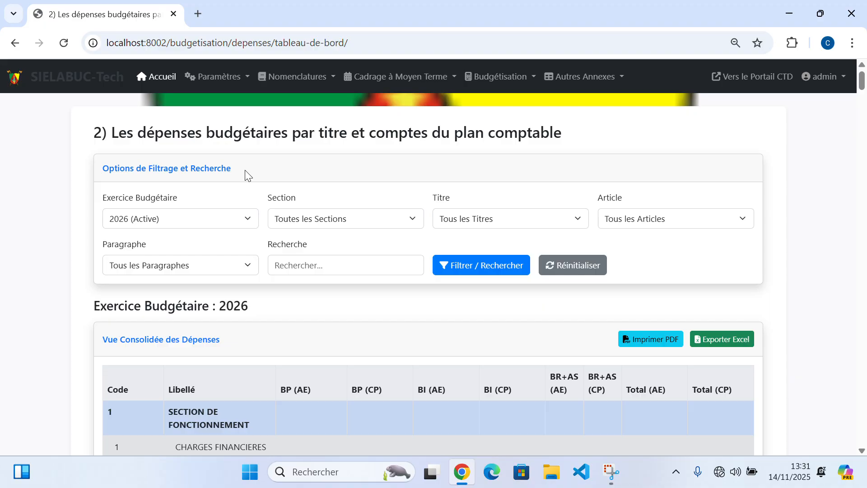
{"action": "scroll", "coordinate": [311, 296], "scroll_direction": "down", "scroll_amount": 20}
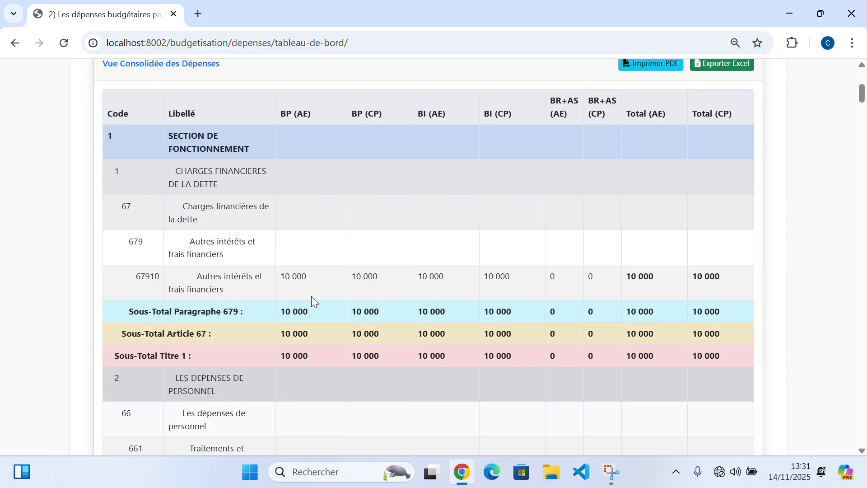
{"action": "scroll", "coordinate": [312, 297], "scroll_direction": "down", "scroll_amount": 20}
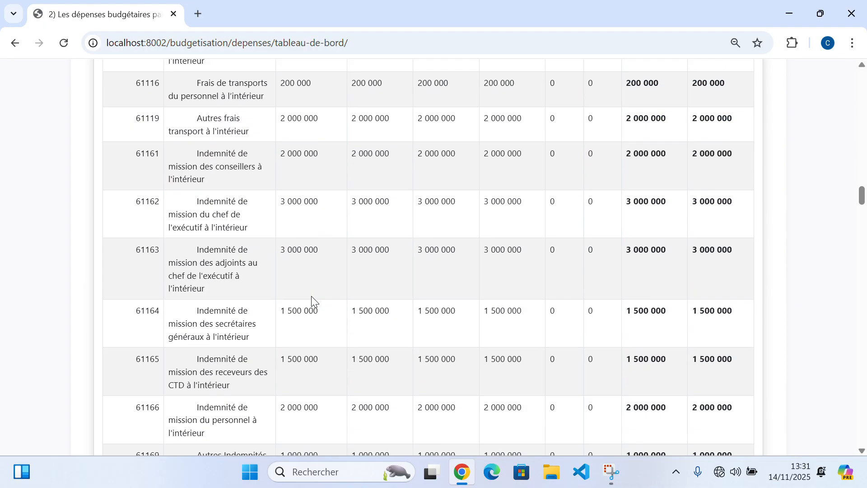
{"action": "scroll", "coordinate": [312, 297], "scroll_direction": "up", "scroll_amount": 18}
{"action": "scroll", "coordinate": [314, 301], "scroll_direction": "up", "scroll_amount": 15}
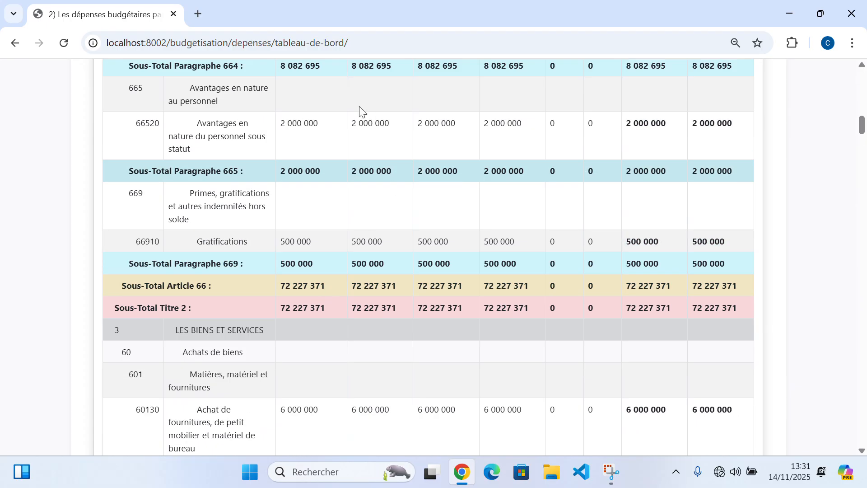
{"action": "scroll", "coordinate": [301, 158], "scroll_direction": "up", "scroll_amount": 20}
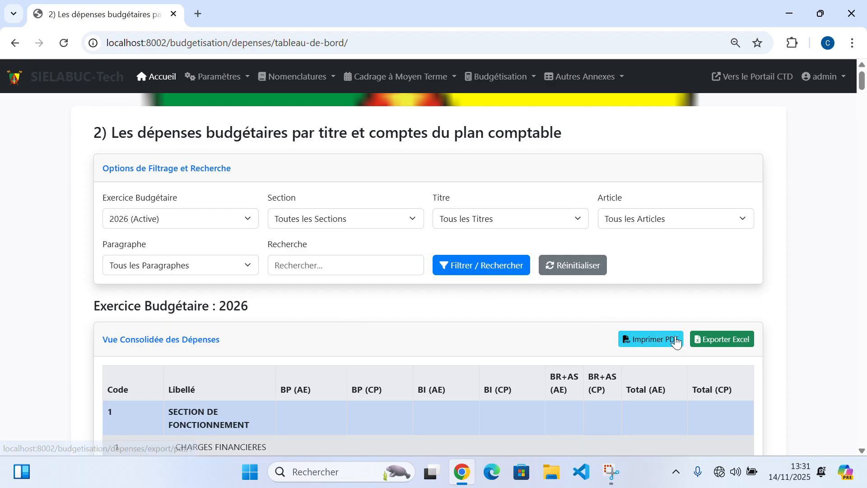
Export the consolidated 2026 expenses as a PDF, review the downloaded report's pages and close it.
{"action": "left_click", "coordinate": [652, 340]}
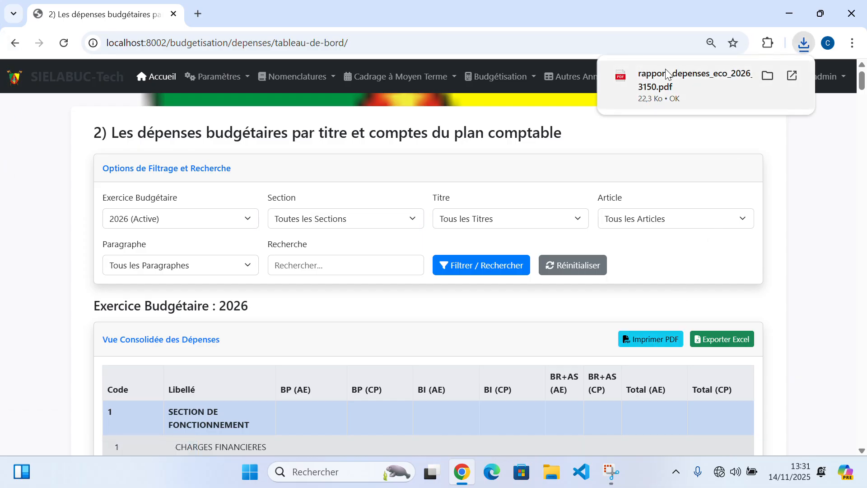
{"action": "left_click", "coordinate": [647, 70]}
{"action": "scroll", "coordinate": [427, 207], "scroll_direction": "down", "scroll_amount": 8}
{"action": "scroll", "coordinate": [428, 212], "scroll_direction": "down", "scroll_amount": 20}
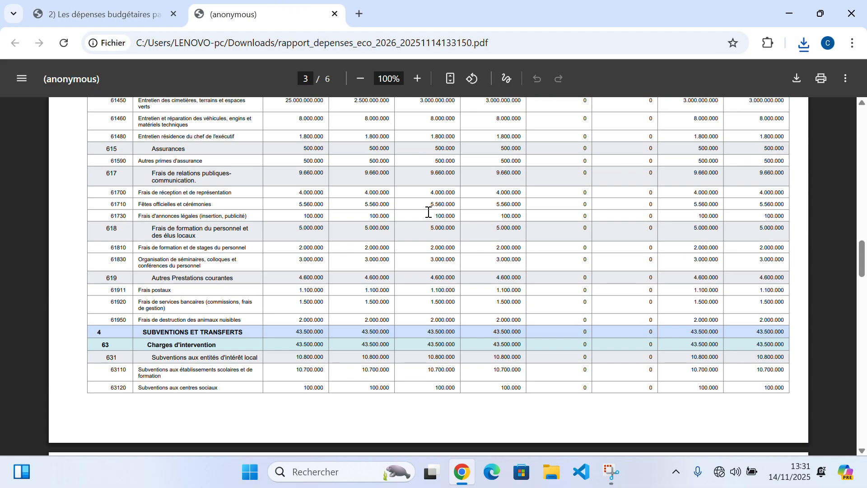
{"action": "scroll", "coordinate": [429, 213], "scroll_direction": "up", "scroll_amount": 20}
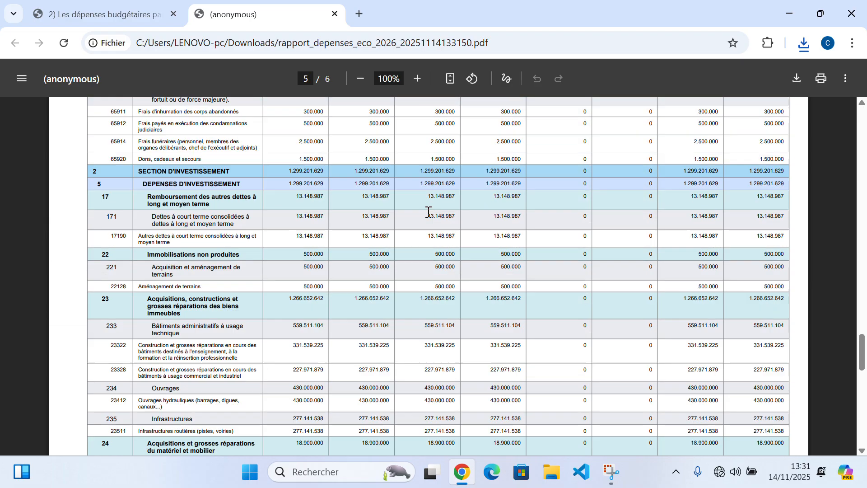
{"action": "scroll", "coordinate": [464, 156], "scroll_direction": "up", "scroll_amount": 20}
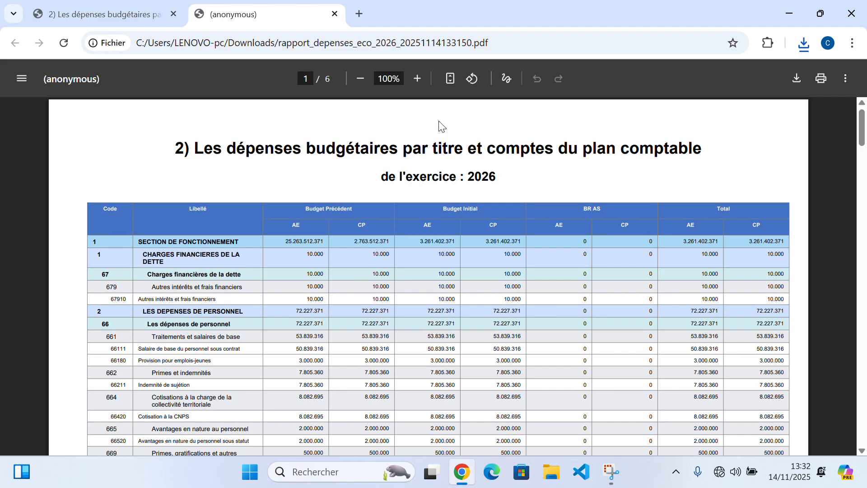
{"action": "left_click", "coordinate": [335, 14]}
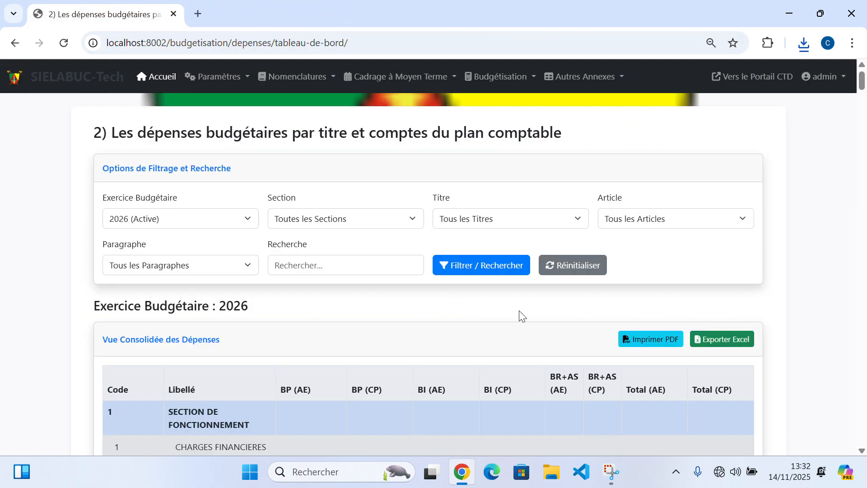
Export the consolidated 2026 expenses to a workbook, open it in Excel at 60% zoom and dismiss the activation dialog.
{"action": "left_click", "coordinate": [736, 343]}
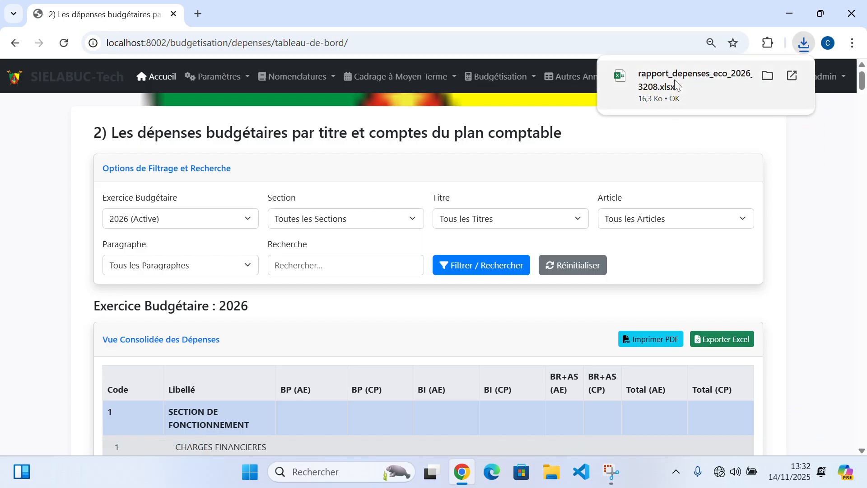
{"action": "left_click", "coordinate": [616, 95]}
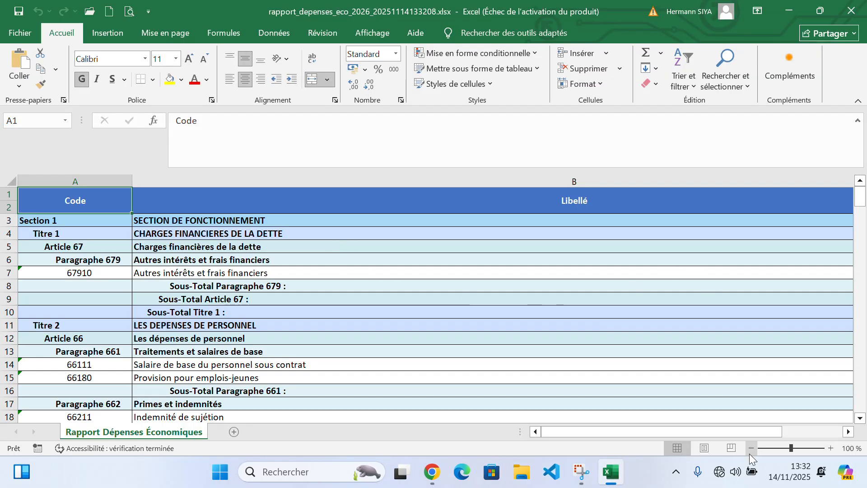
{"action": "left_click", "coordinate": [777, 449]}
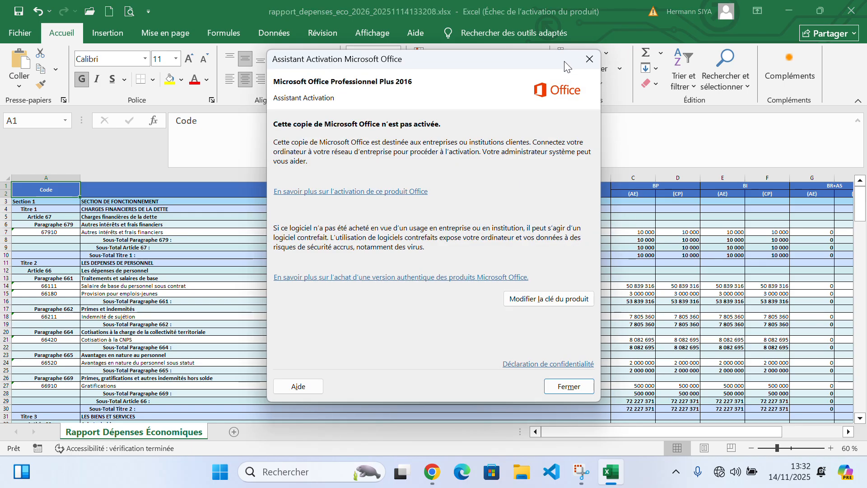
{"action": "left_click", "coordinate": [590, 59]}
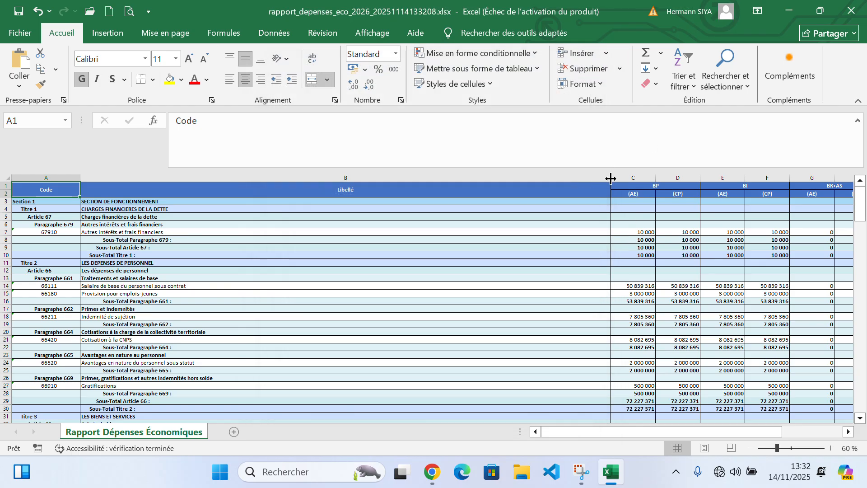
Narrow the Libellé column so all amount columns fit in view, and review the report down to the general total.
{"action": "left_click_drag", "start_coordinate": [611, 178], "coordinate": [306, 177]}
{"action": "scroll", "coordinate": [366, 284], "scroll_direction": "down", "scroll_amount": 4}
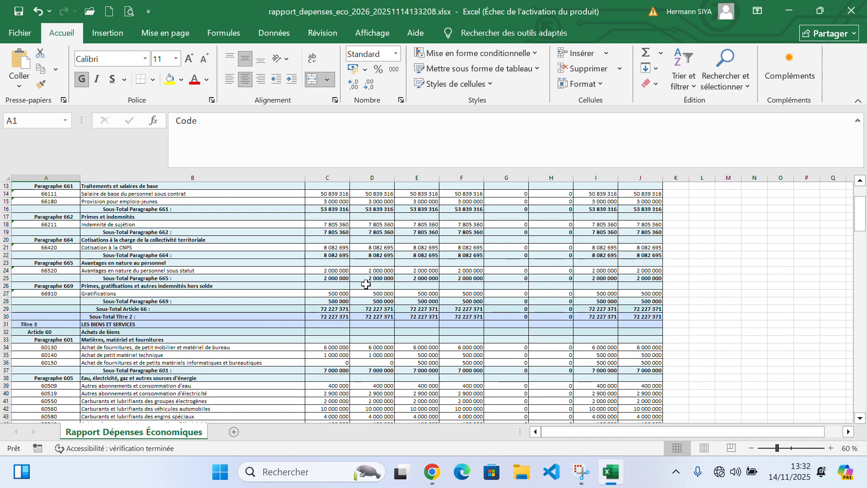
{"action": "scroll", "coordinate": [366, 284], "scroll_direction": "down", "scroll_amount": 20}
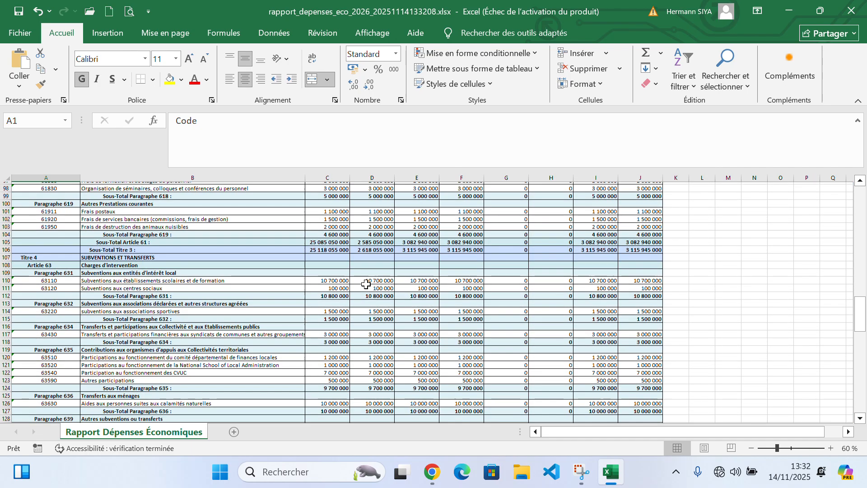
{"action": "scroll", "coordinate": [366, 284], "scroll_direction": "down", "scroll_amount": 20}
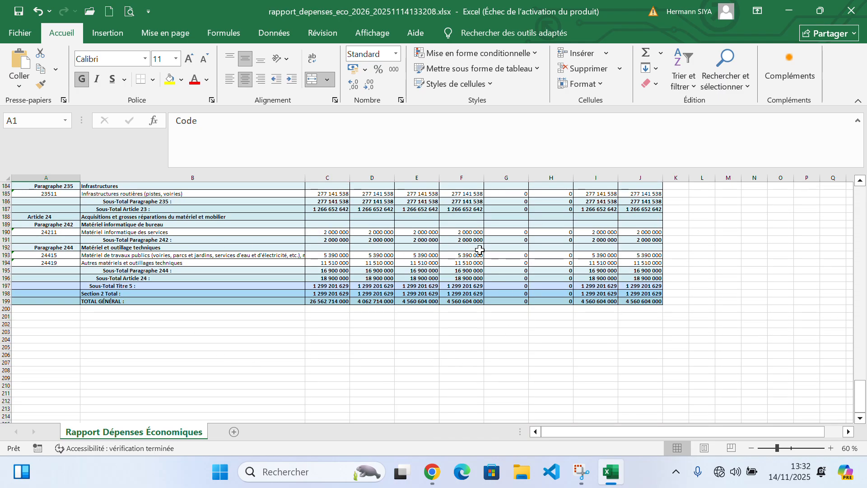
{"action": "scroll", "coordinate": [286, 404], "scroll_direction": "up", "scroll_amount": 10}
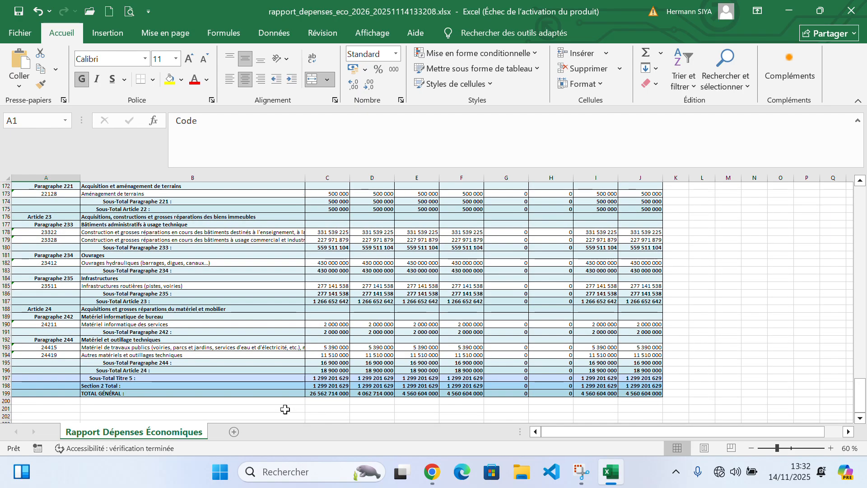
{"action": "scroll", "coordinate": [282, 398], "scroll_direction": "up", "scroll_amount": 20}
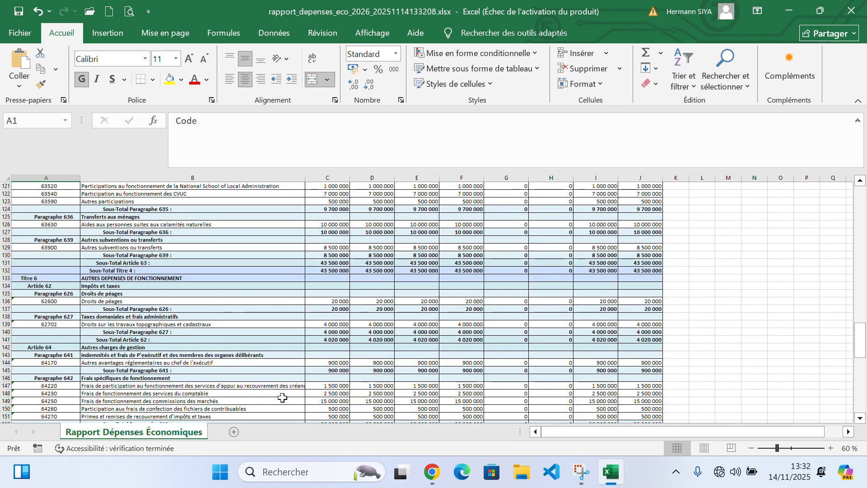
{"action": "scroll", "coordinate": [214, 202], "scroll_direction": "up", "scroll_amount": 20}
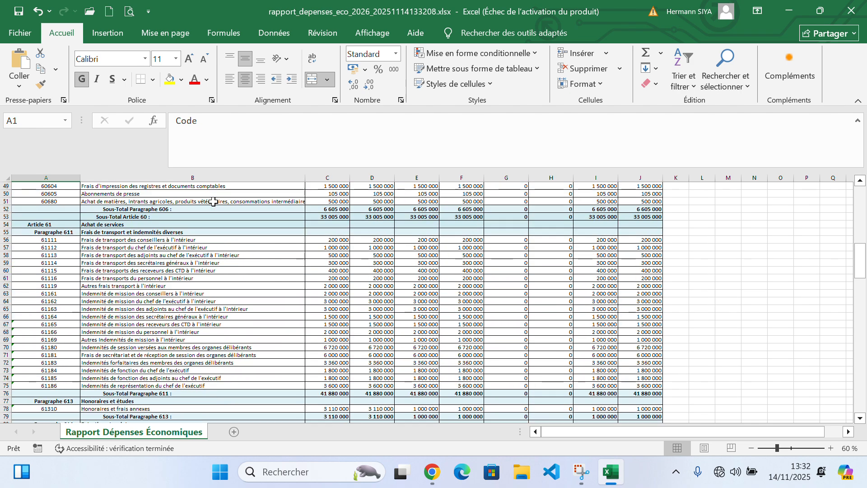
{"action": "scroll", "coordinate": [213, 201], "scroll_direction": "up", "scroll_amount": 1}
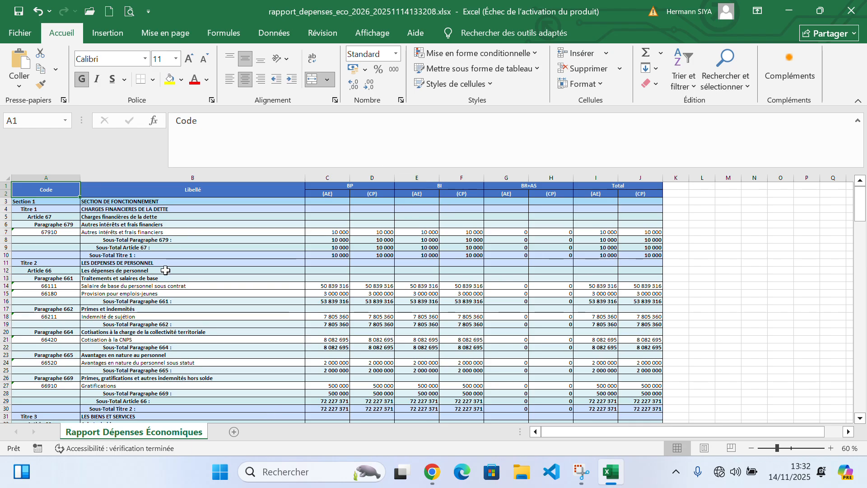
Wrap the text in the whole Libellé column, apply middle vertical alignment and check the wrapped rows.
{"action": "left_click", "coordinate": [203, 178]}
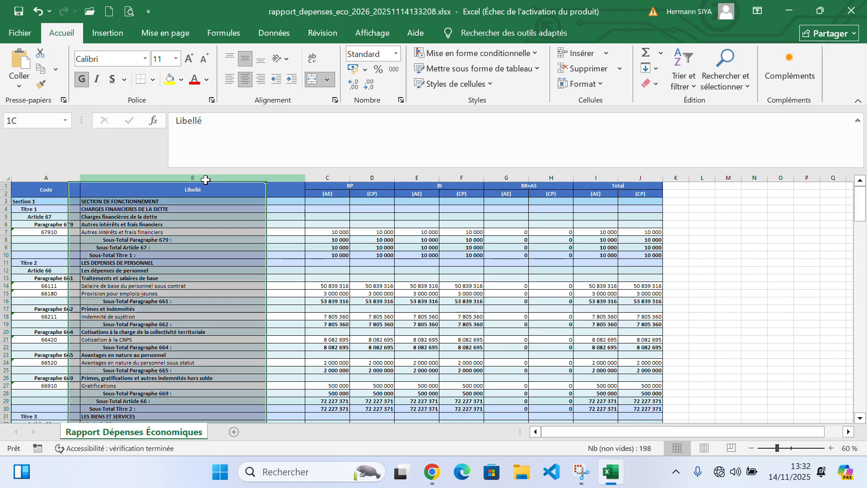
{"action": "left_click", "coordinate": [316, 58]}
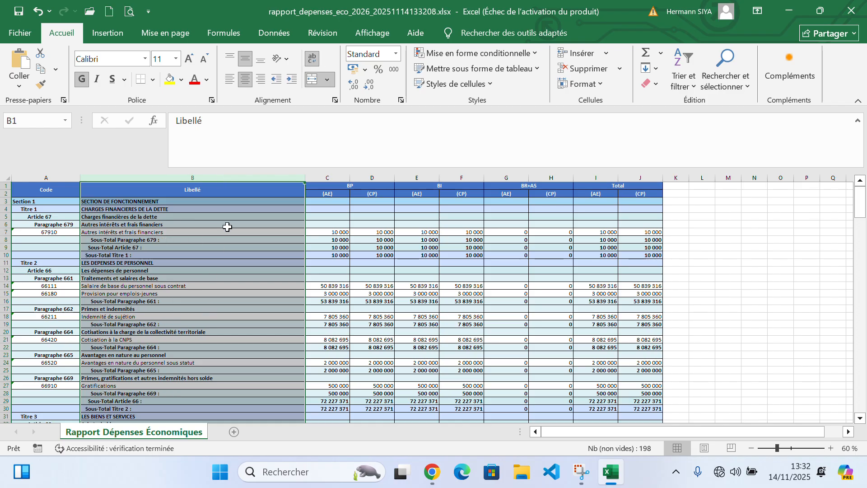
{"action": "left_click", "coordinate": [245, 56]}
{"action": "scroll", "coordinate": [239, 268], "scroll_direction": "down", "scroll_amount": 13}
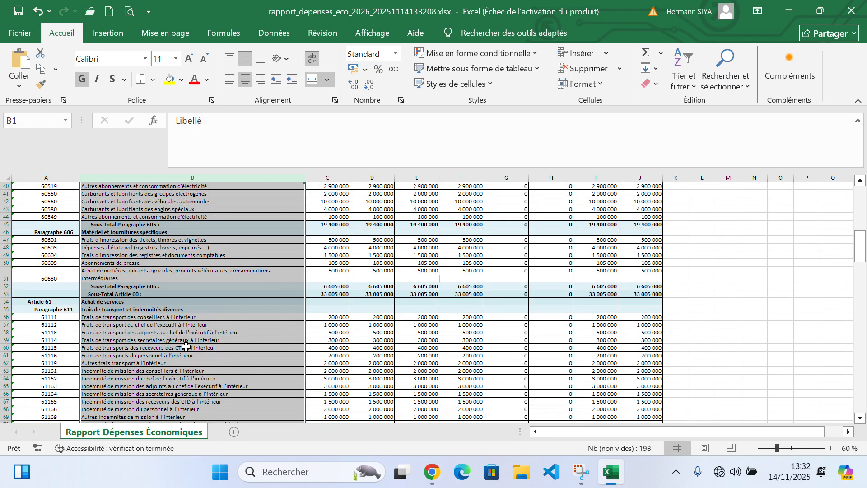
{"action": "scroll", "coordinate": [189, 346], "scroll_direction": "up", "scroll_amount": 10}
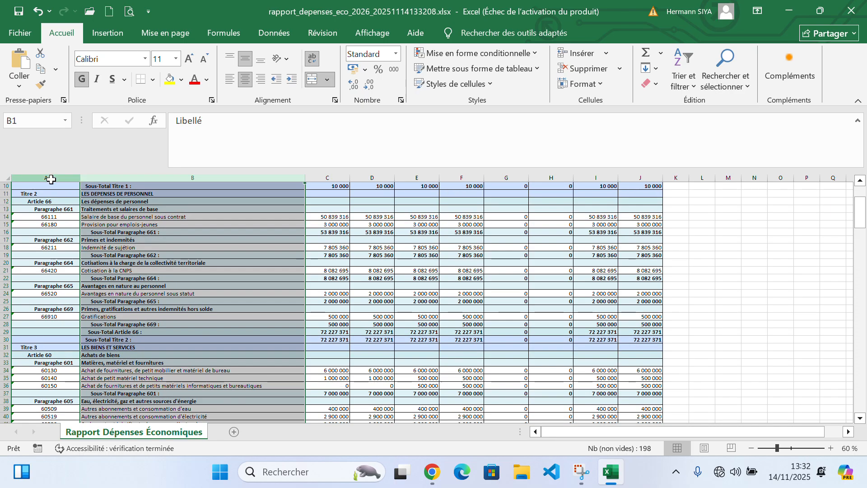
Apply middle vertical alignment to the whole Code column, then select the entire sheet.
{"action": "left_click", "coordinate": [51, 177]}
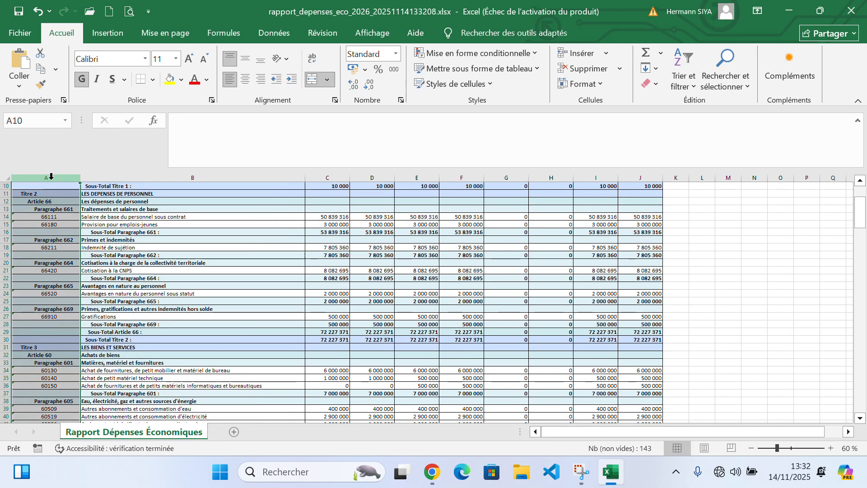
{"action": "left_click", "coordinate": [246, 60]}
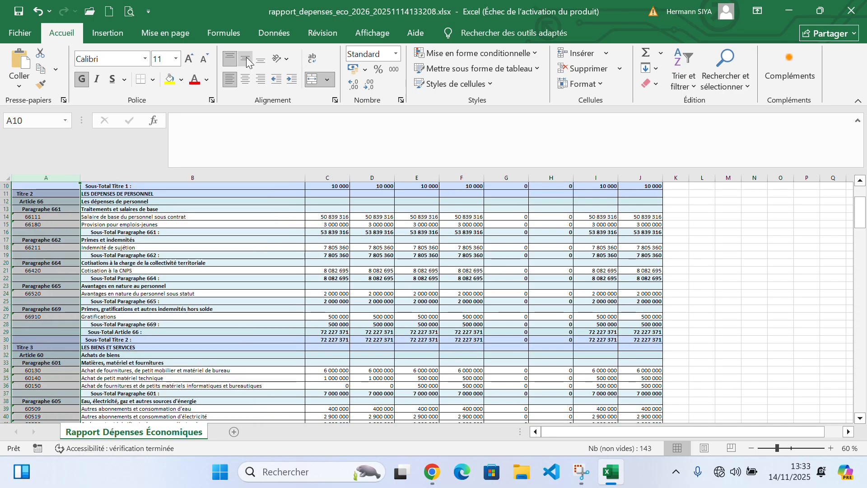
{"action": "left_click", "coordinate": [7, 177]}
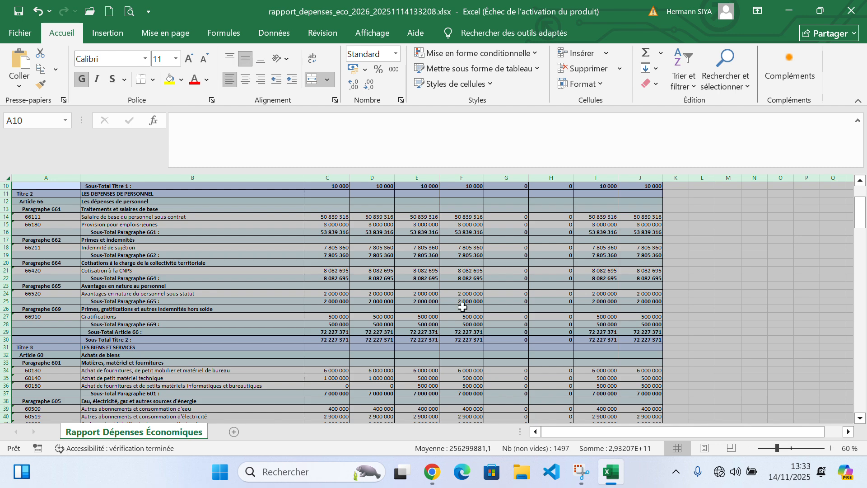
Examine the aligned codes and wrapped labels through the operating section and into the investment section of the report.
{"action": "scroll", "coordinate": [483, 298], "scroll_direction": "down", "scroll_amount": 14}
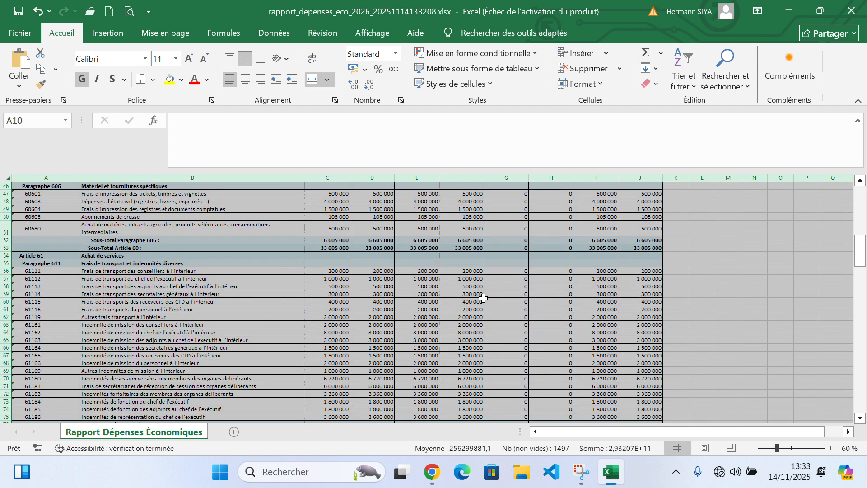
{"action": "scroll", "coordinate": [216, 301], "scroll_direction": "down", "scroll_amount": 10}
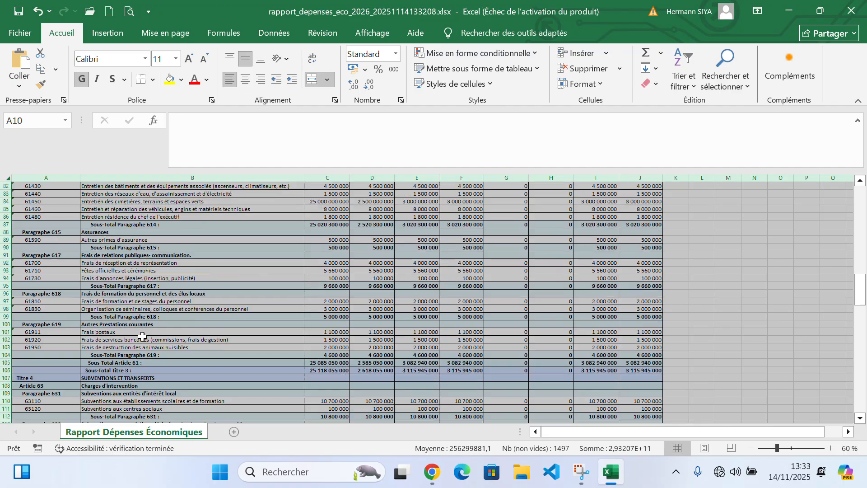
{"action": "scroll", "coordinate": [142, 337], "scroll_direction": "down", "scroll_amount": 12}
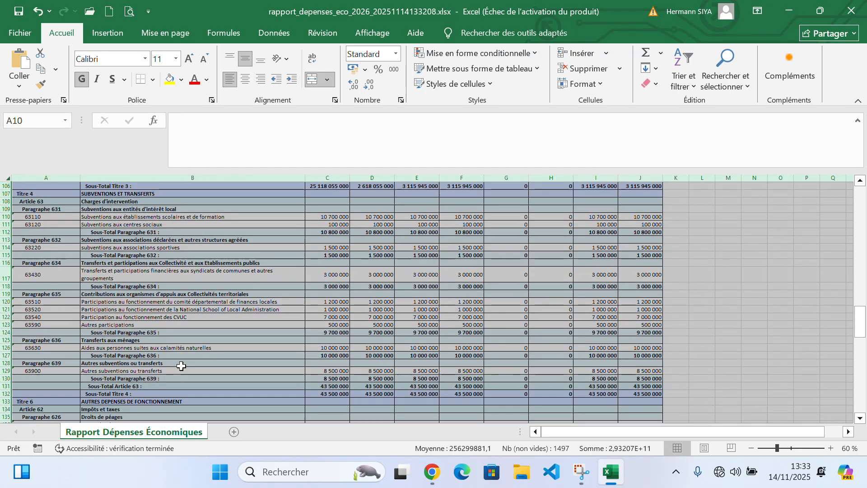
{"action": "scroll", "coordinate": [181, 366], "scroll_direction": "down", "scroll_amount": 9}
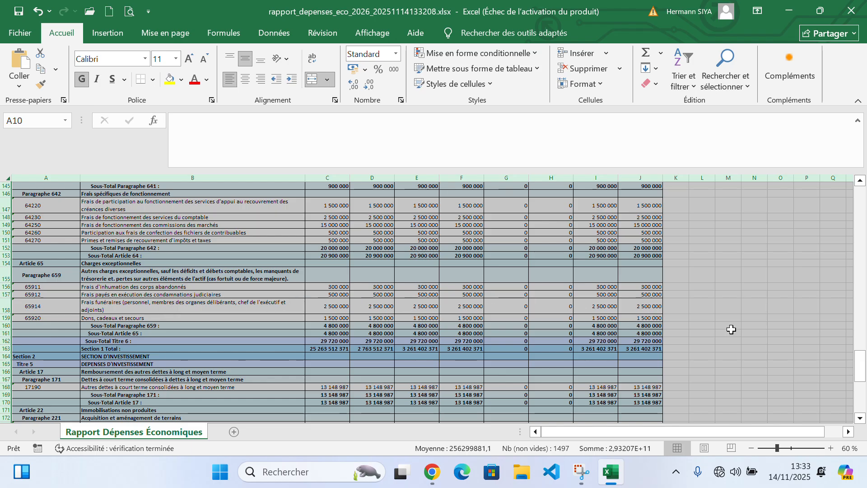
{"action": "left_click", "coordinate": [32, 306]}
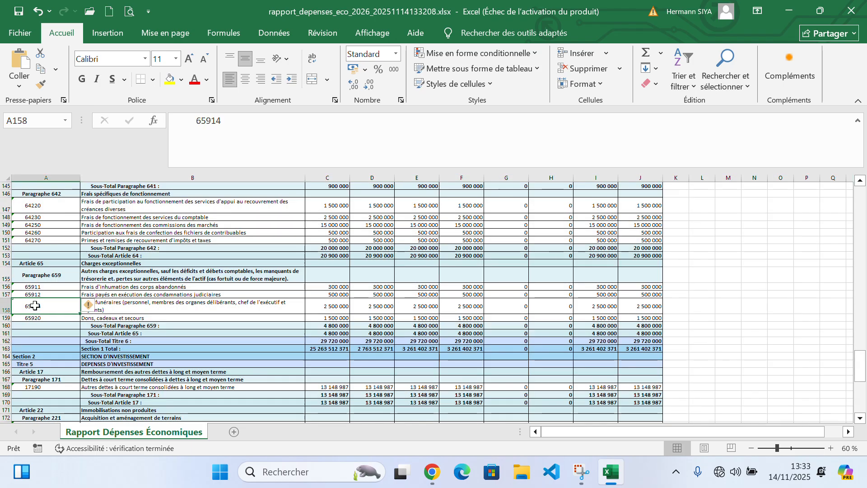
{"action": "left_click", "coordinate": [6, 306]}
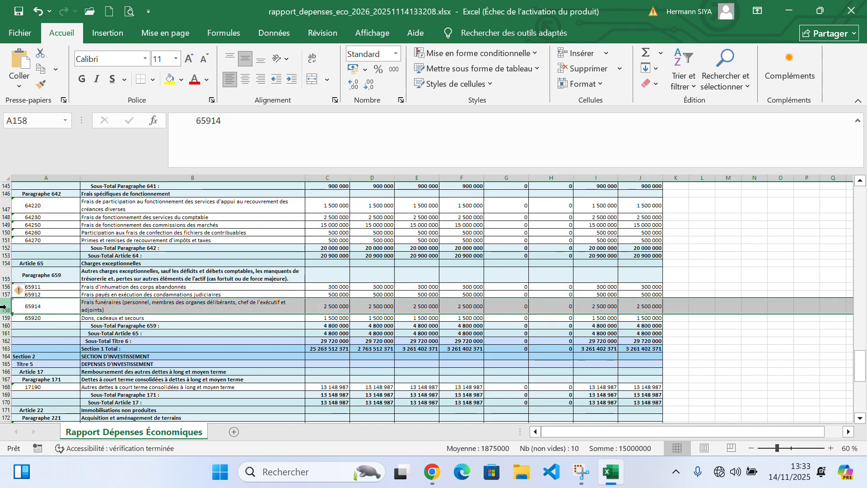
{"action": "left_click", "coordinate": [174, 347]}
{"action": "scroll", "coordinate": [174, 346], "scroll_direction": "down", "scroll_amount": 5}
{"action": "scroll", "coordinate": [174, 346], "scroll_direction": "down", "scroll_amount": 20}
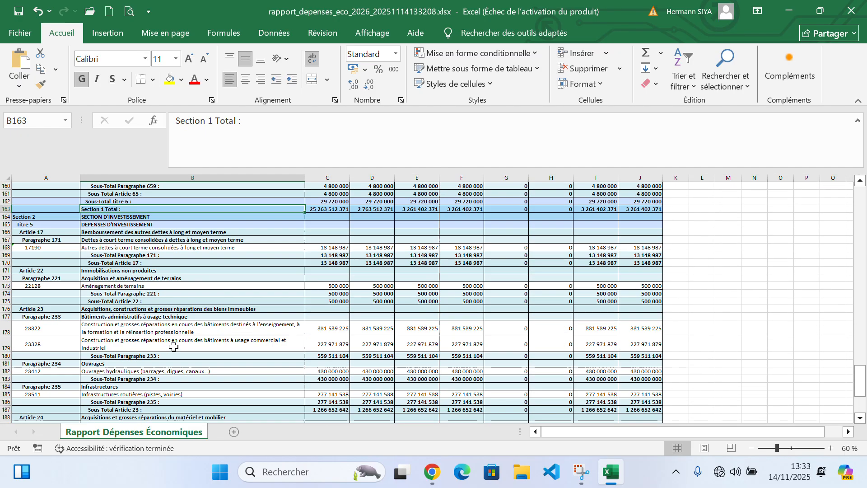
{"action": "scroll", "coordinate": [174, 346], "scroll_direction": "up", "scroll_amount": 20}
{"action": "scroll", "coordinate": [174, 347], "scroll_direction": "up", "scroll_amount": 10}
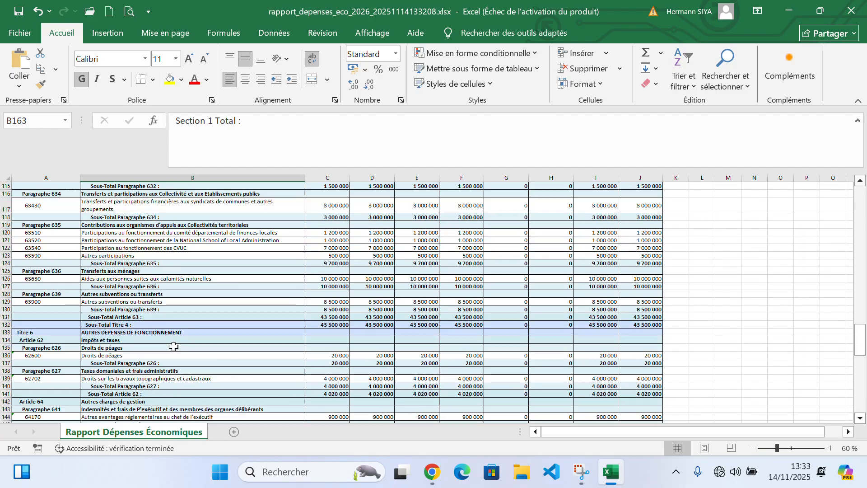
Set the report to print in landscape orientation with all columns fitted to one page wide.
{"action": "left_click", "coordinate": [24, 29]}
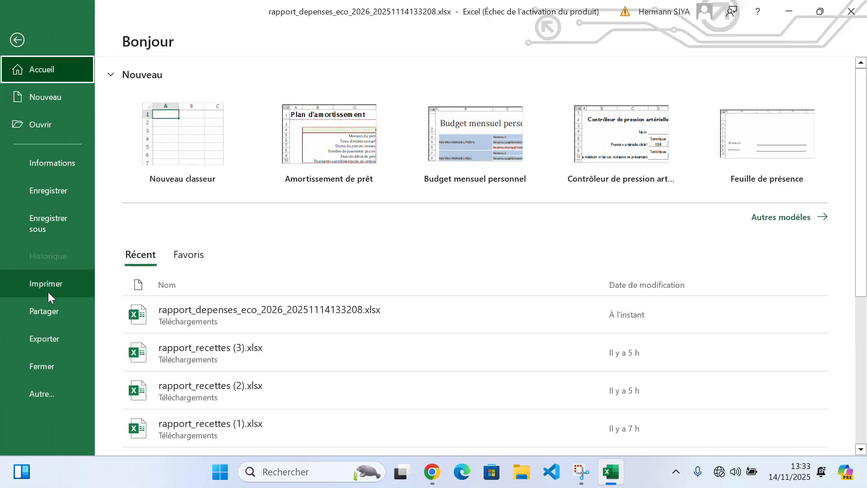
{"action": "left_click", "coordinate": [48, 289]}
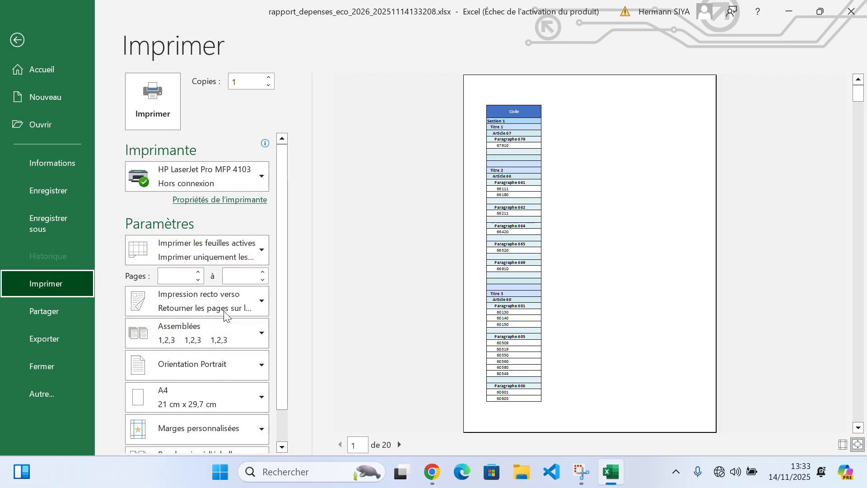
{"action": "left_click", "coordinate": [215, 366]}
{"action": "left_click", "coordinate": [217, 424]}
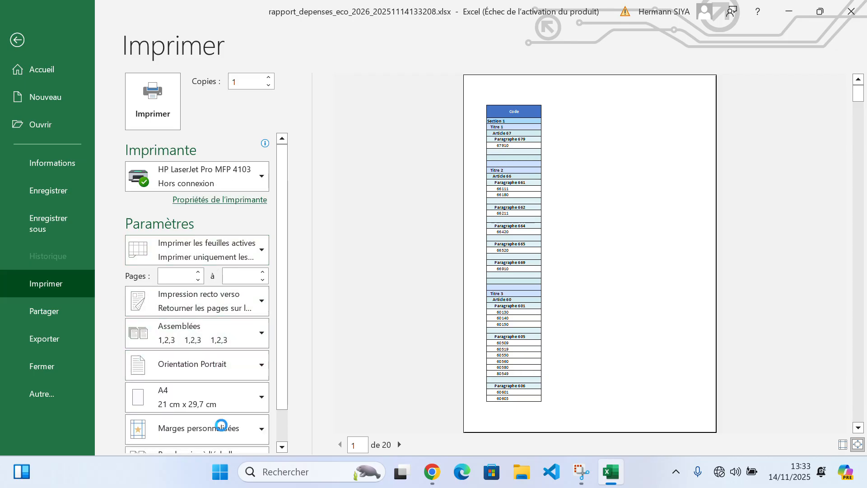
{"action": "scroll", "coordinate": [269, 363], "scroll_direction": "down", "scroll_amount": 1}
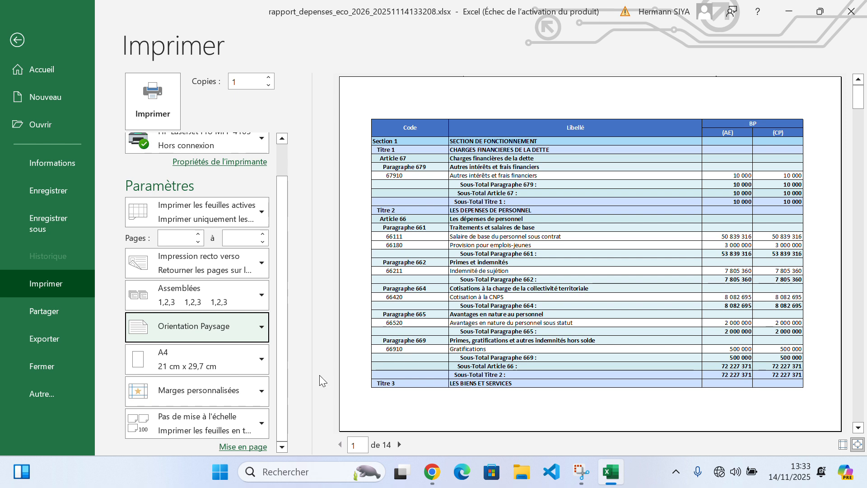
{"action": "left_click", "coordinate": [199, 426]}
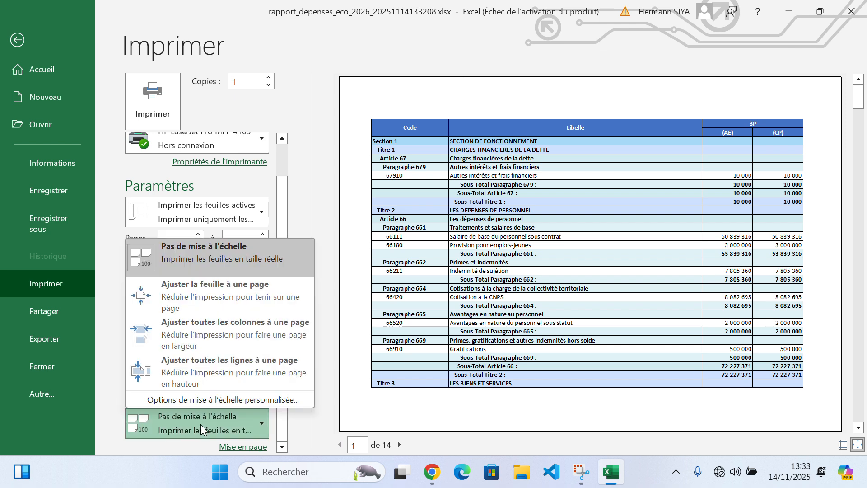
{"action": "left_click", "coordinate": [218, 332]}
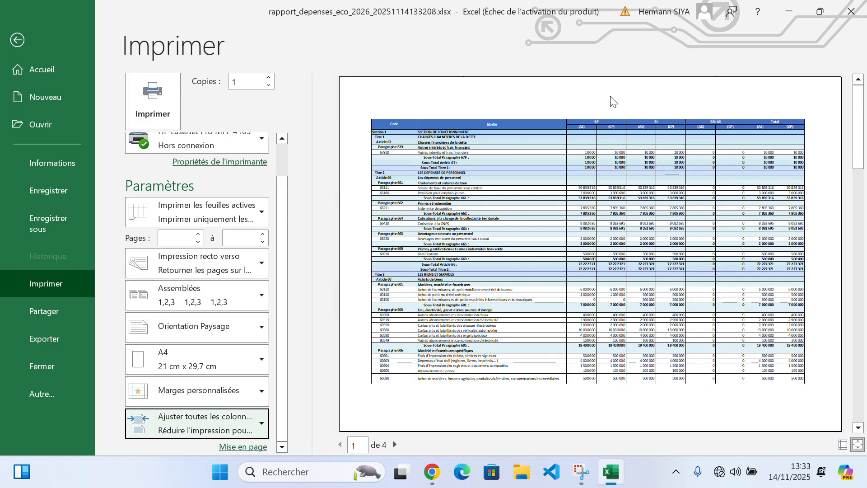
Display the margins in the print preview and move the right margin slightly outward to widen the printed table.
{"action": "left_click", "coordinate": [843, 444]}
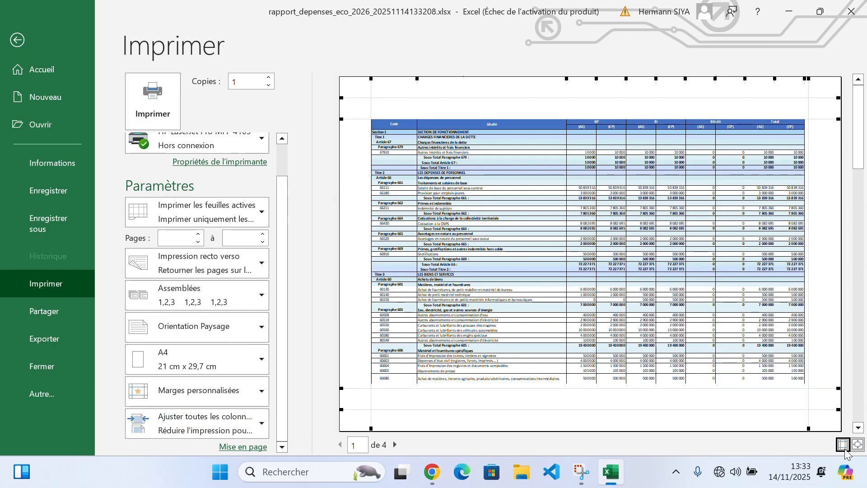
{"action": "left_click_drag", "start_coordinate": [810, 80], "coordinate": [816, 81]}
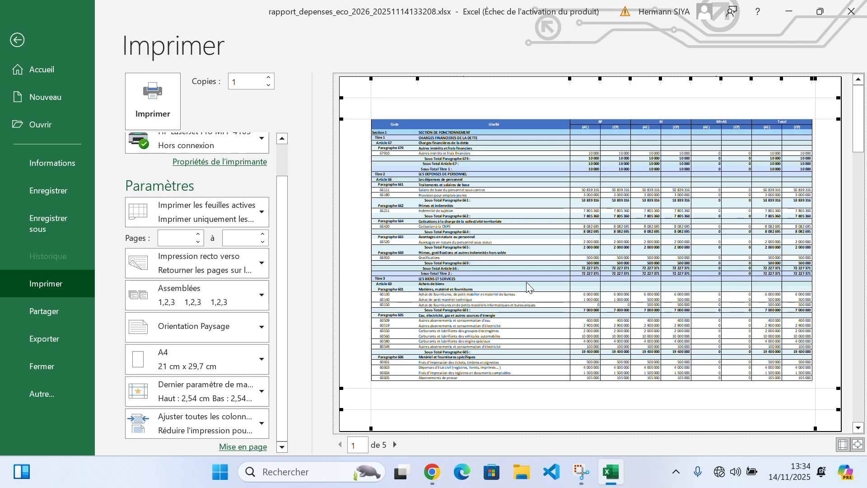
{"action": "scroll", "coordinate": [526, 282], "scroll_direction": "up", "scroll_amount": 1}
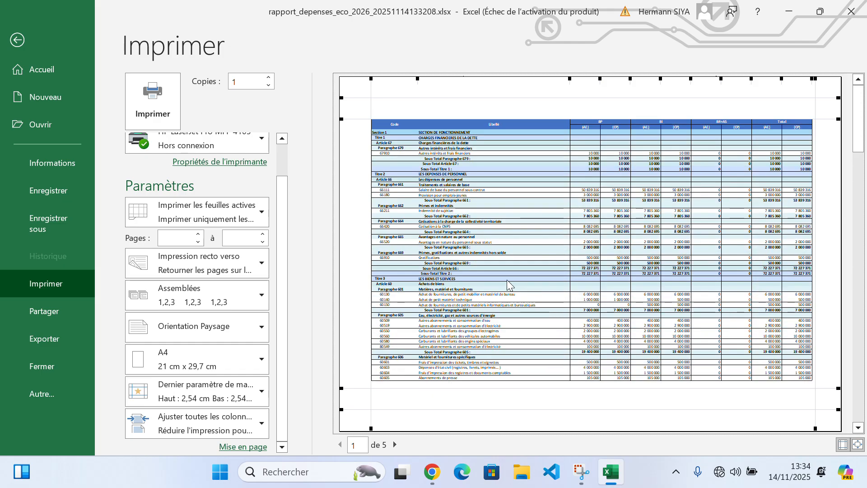
{"action": "left_click", "coordinate": [17, 39]}
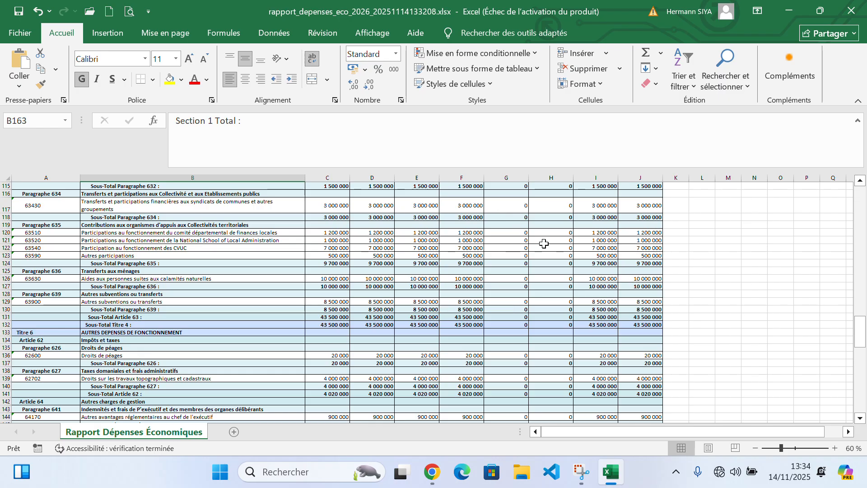
Switch to Chrome and look over the consolidated expenses dashboard for 2026 and the Budgétisation options.
{"action": "left_click", "coordinate": [432, 471]}
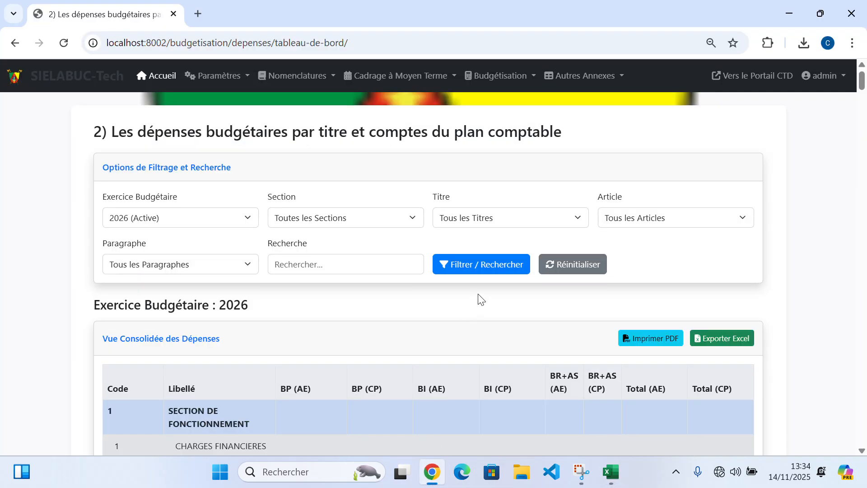
{"action": "scroll", "coordinate": [479, 294], "scroll_direction": "down", "scroll_amount": 20}
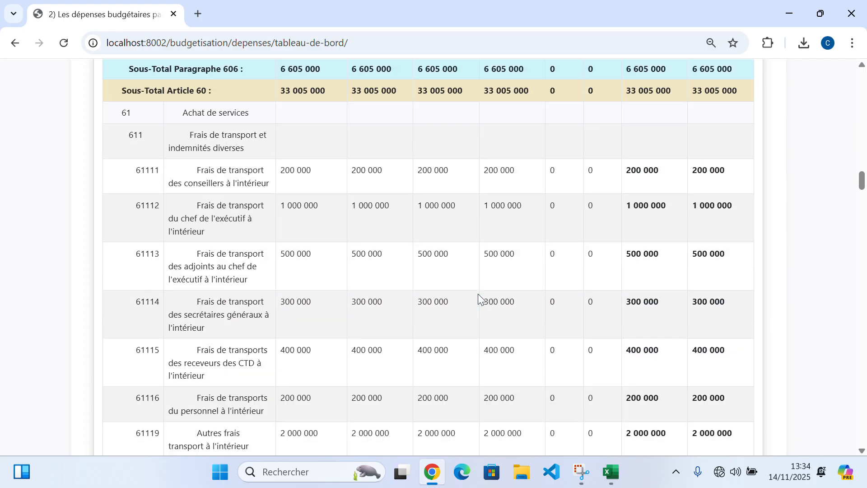
{"action": "scroll", "coordinate": [479, 294], "scroll_direction": "up", "scroll_amount": 20}
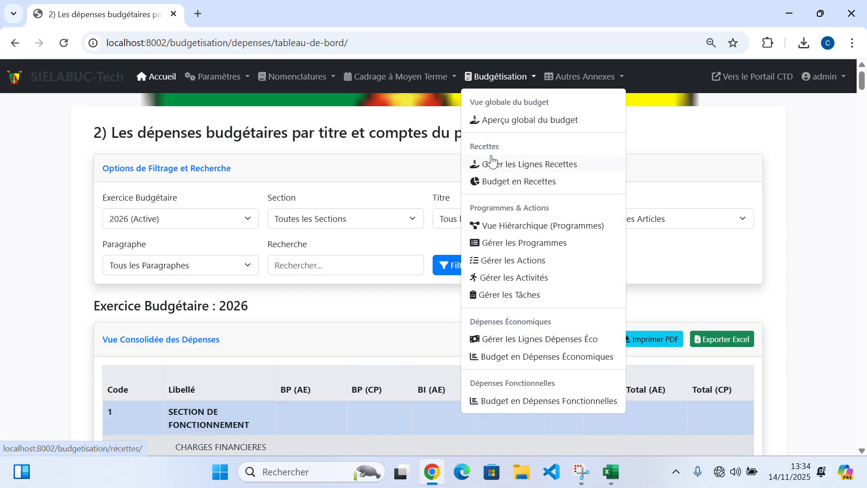
{"action": "left_click", "coordinate": [321, 135]}
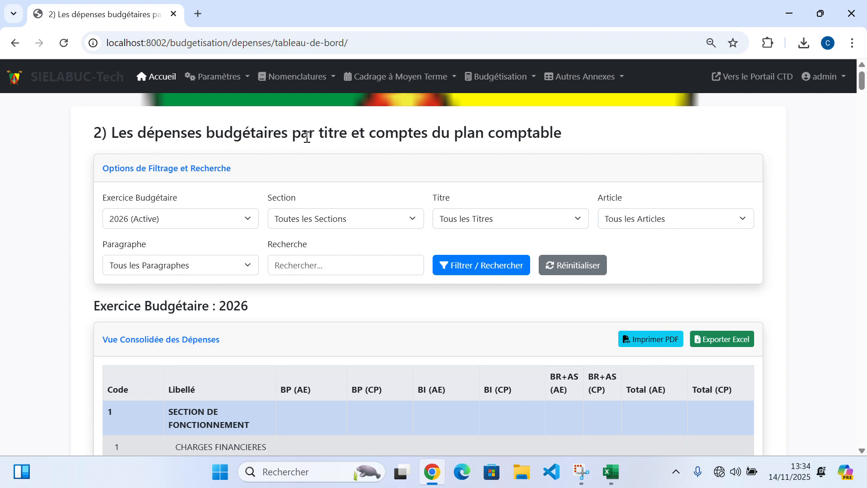
{"action": "scroll", "coordinate": [288, 326], "scroll_direction": "down", "scroll_amount": 15}
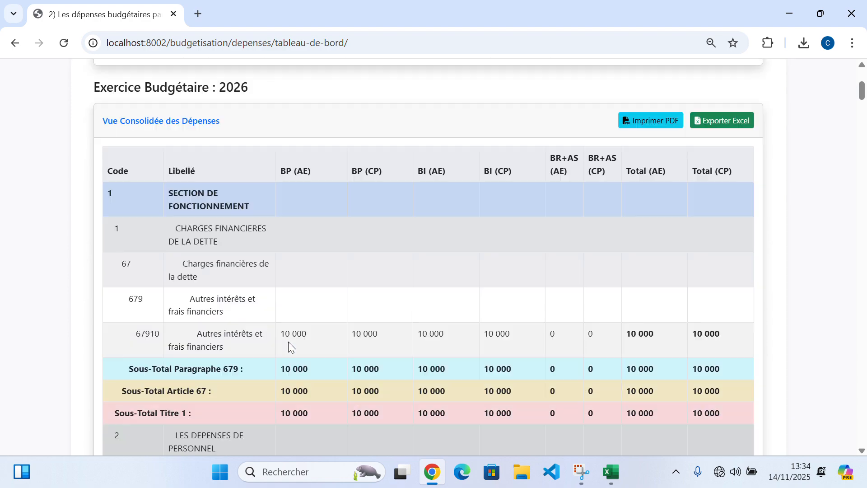
{"action": "scroll", "coordinate": [291, 343], "scroll_direction": "up", "scroll_amount": 15}
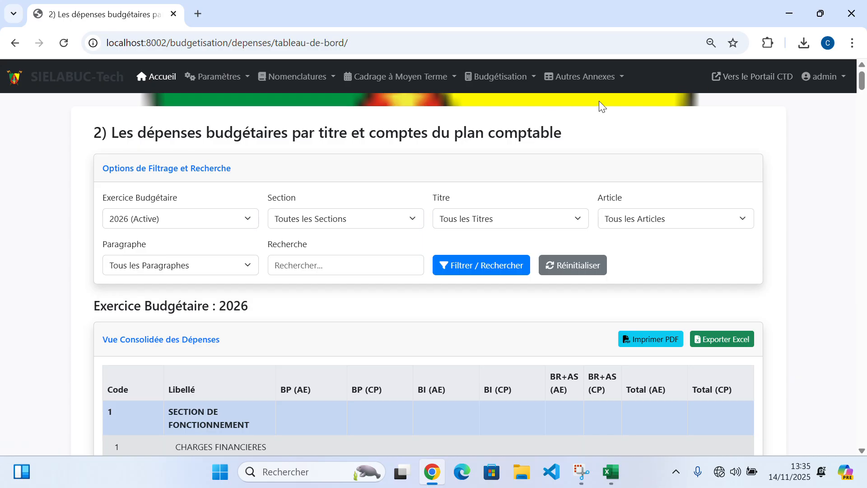
Examine the financial charges, personnel and goods and services lines with their subtotals in the consolidated expenses table.
{"action": "scroll", "coordinate": [601, 106], "scroll_direction": "down", "scroll_amount": 6}
{"action": "scroll", "coordinate": [467, 240], "scroll_direction": "down", "scroll_amount": 10}
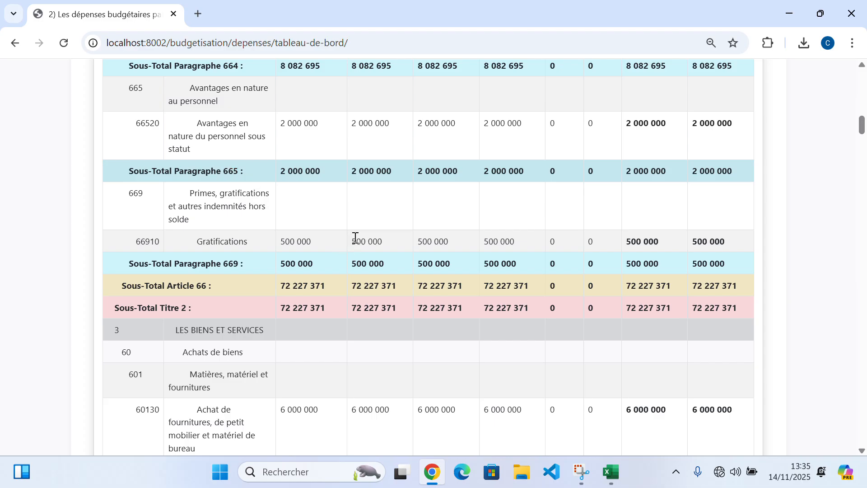
{"action": "left_click_drag", "start_coordinate": [353, 241], "coordinate": [389, 241]}
{"action": "scroll", "coordinate": [499, 230], "scroll_direction": "down", "scroll_amount": 6}
{"action": "scroll", "coordinate": [519, 114], "scroll_direction": "up", "scroll_amount": 20}
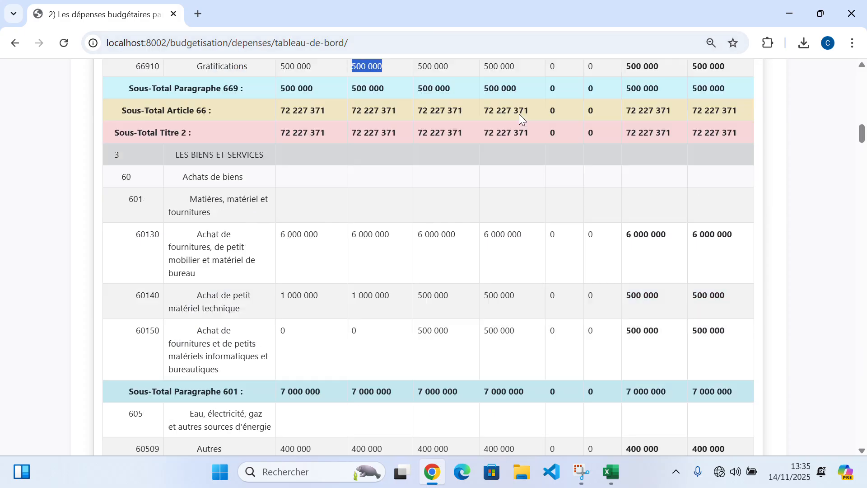
{"action": "scroll", "coordinate": [658, 84], "scroll_direction": "up", "scroll_amount": 1}
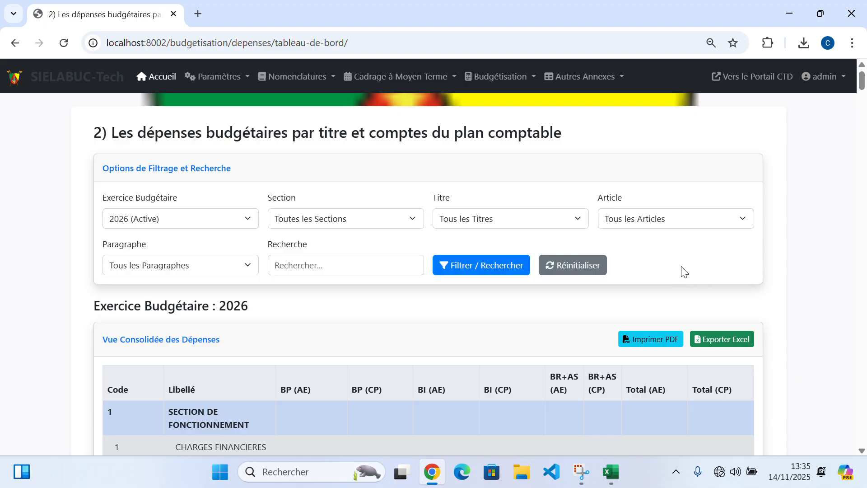
{"action": "scroll", "coordinate": [410, 203], "scroll_direction": "down", "scroll_amount": 7}
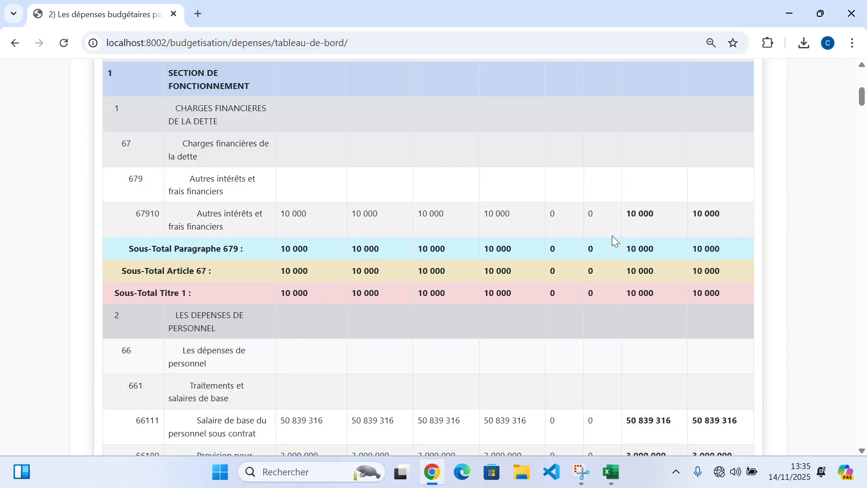
{"action": "scroll", "coordinate": [612, 235], "scroll_direction": "up", "scroll_amount": 7}
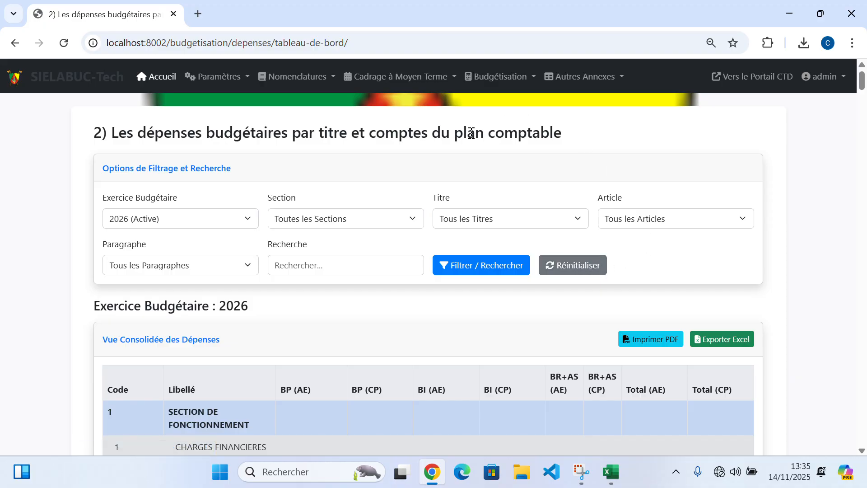
{"action": "scroll", "coordinate": [469, 142], "scroll_direction": "down", "scroll_amount": 15}
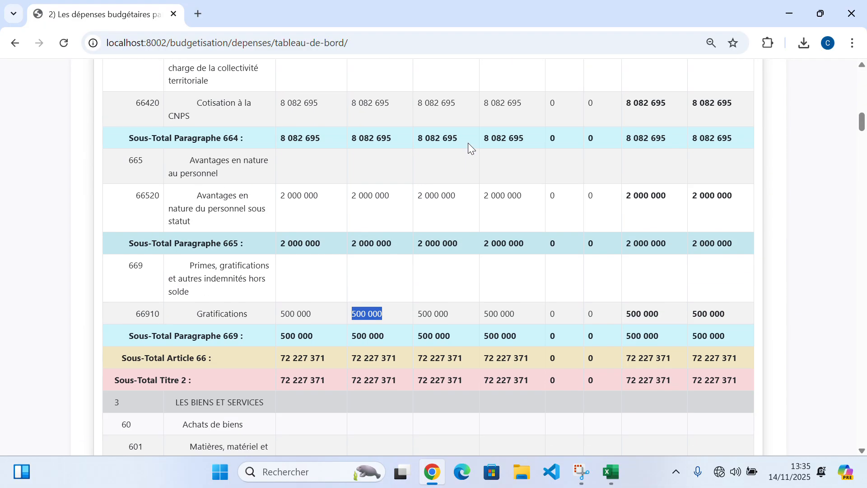
{"action": "scroll", "coordinate": [469, 142], "scroll_direction": "up", "scroll_amount": 15}
{"action": "scroll", "coordinate": [468, 143], "scroll_direction": "up", "scroll_amount": 3}
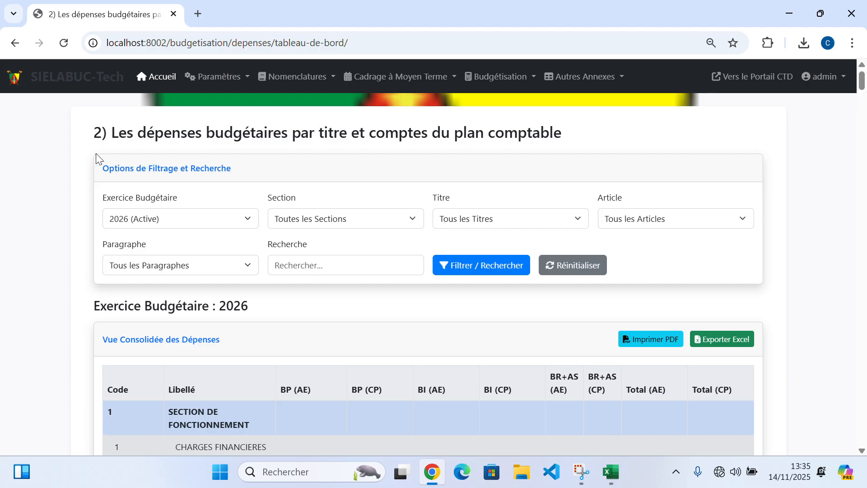
Scan the consolidated expenses table down to the Section 1 subtotal and back up to the personnel expenses.
{"action": "scroll", "coordinate": [162, 166], "scroll_direction": "down", "scroll_amount": 10}
{"action": "scroll", "coordinate": [163, 167], "scroll_direction": "down", "scroll_amount": 20}
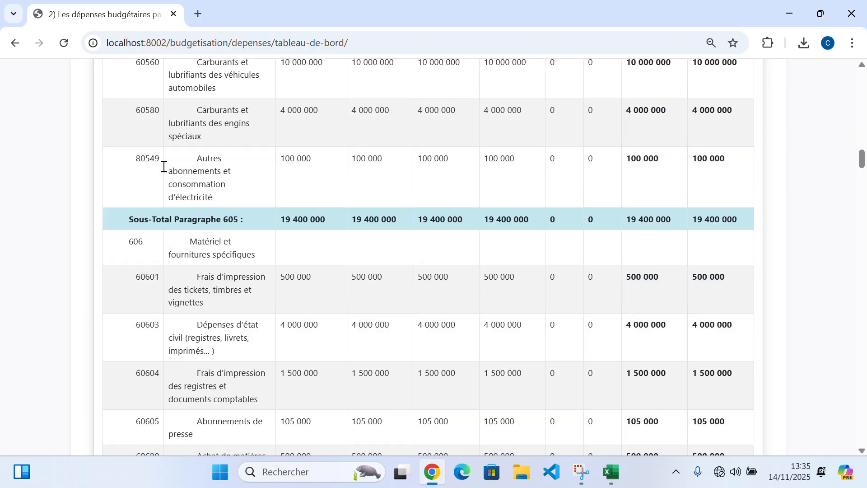
{"action": "scroll", "coordinate": [164, 166], "scroll_direction": "down", "scroll_amount": 20}
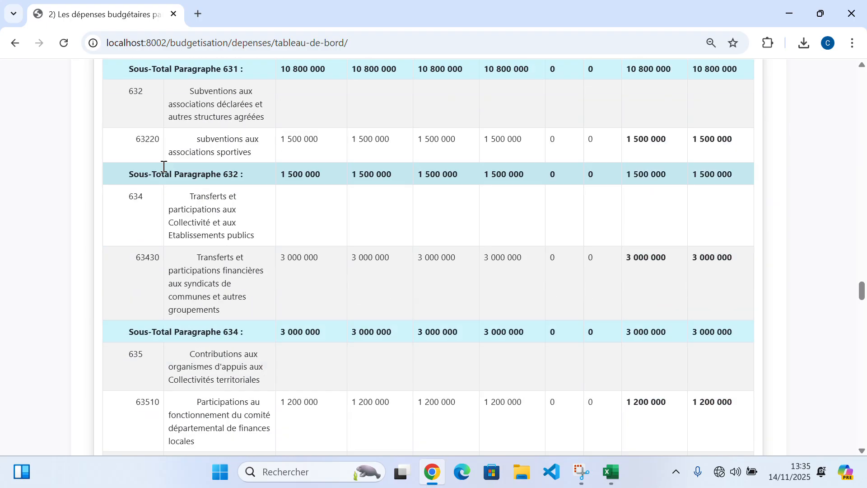
{"action": "scroll", "coordinate": [164, 166], "scroll_direction": "down", "scroll_amount": 10}
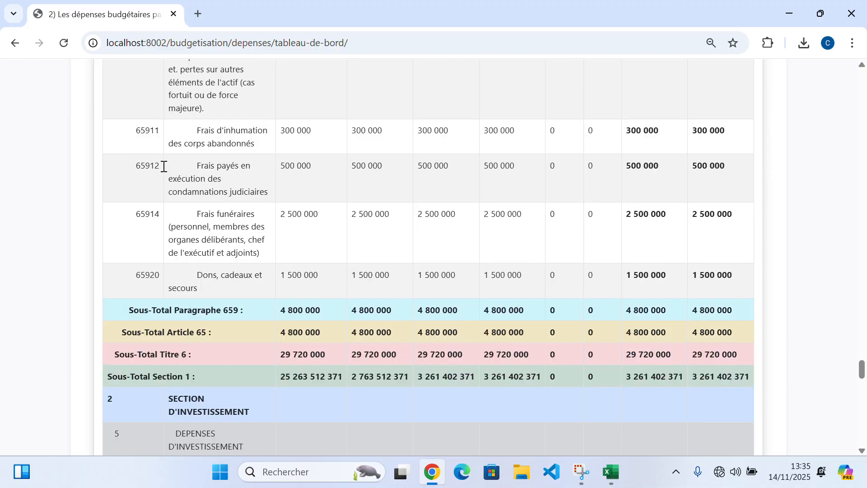
{"action": "scroll", "coordinate": [164, 166], "scroll_direction": "up", "scroll_amount": 20}
{"action": "scroll", "coordinate": [164, 167], "scroll_direction": "up", "scroll_amount": 20}
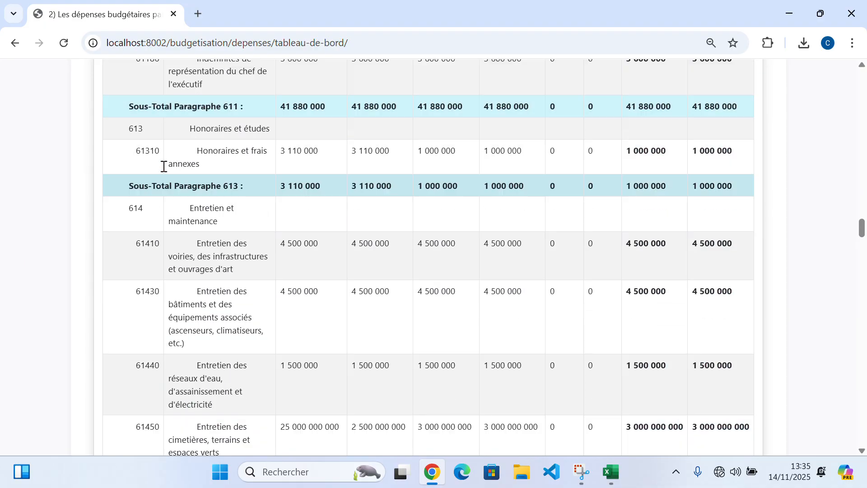
{"action": "scroll", "coordinate": [163, 166], "scroll_direction": "up", "scroll_amount": 20}
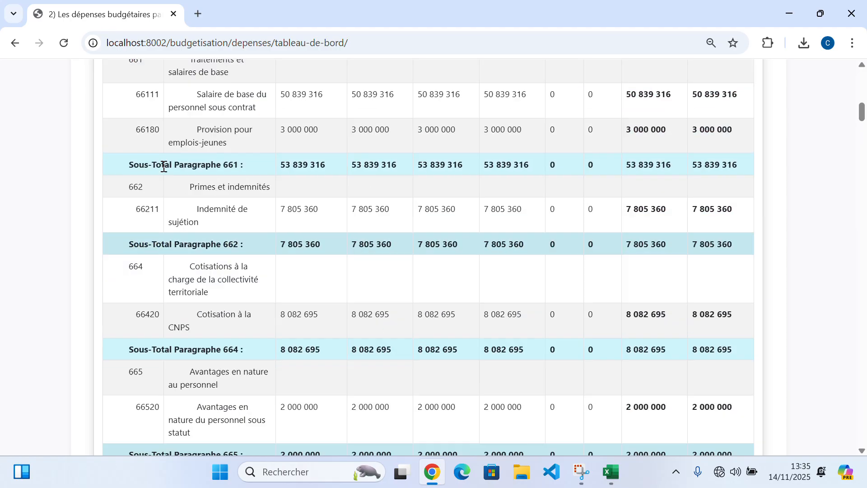